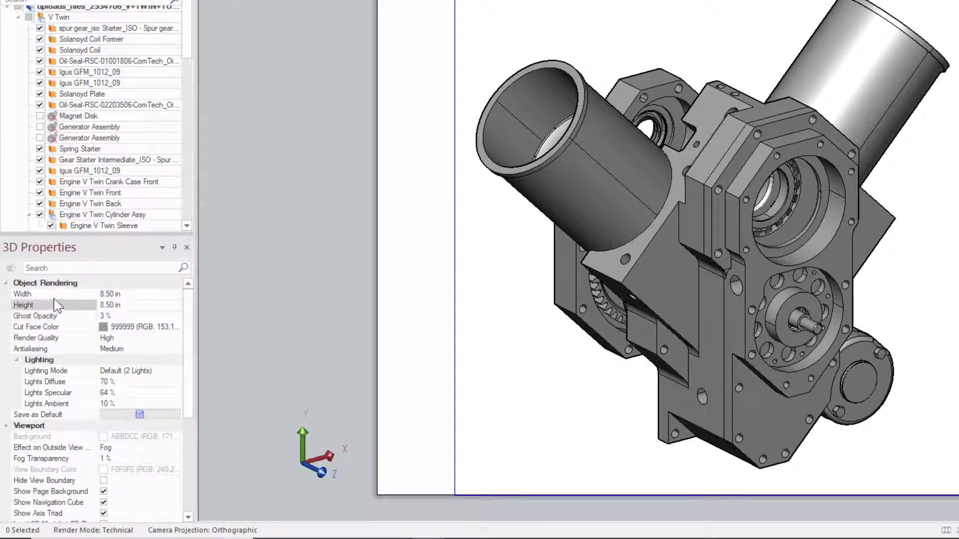
Ghost the open cylinder sleeve above the piston and raise the ghost opacity to 7%
{"action": "left_click", "coordinate": [122, 295]}
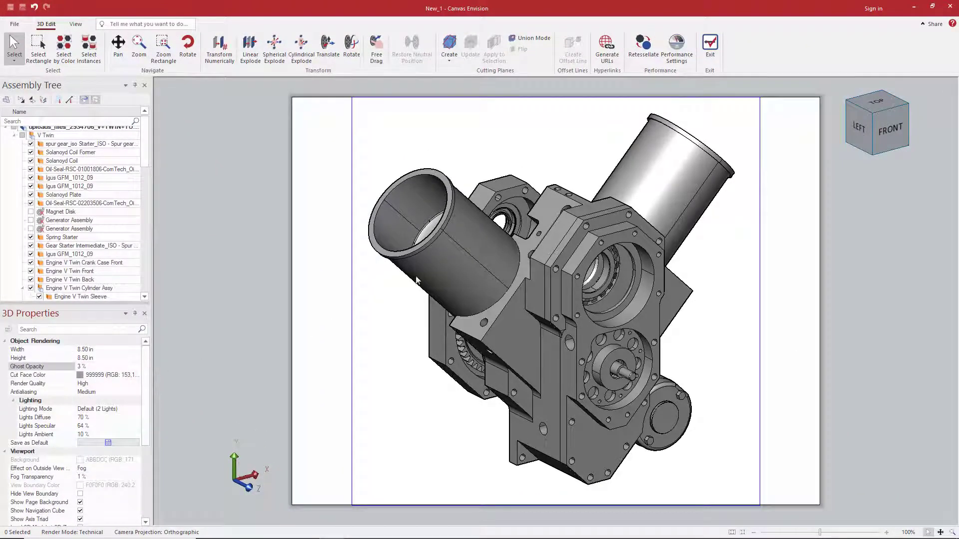
{"action": "left_click", "coordinate": [434, 247]}
{"action": "right_click", "coordinate": [434, 248]}
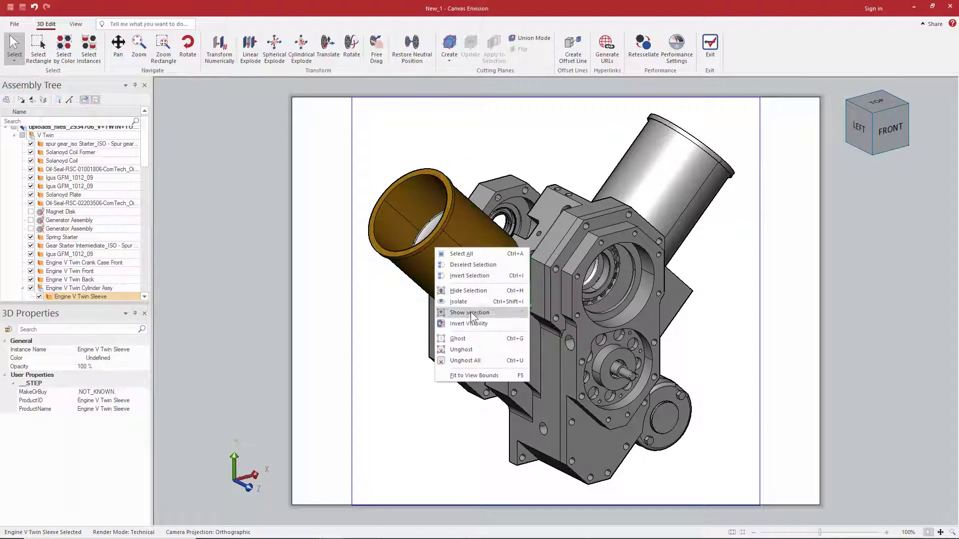
{"action": "left_click", "coordinate": [458, 339]}
{"action": "left_click", "coordinate": [82, 367]}
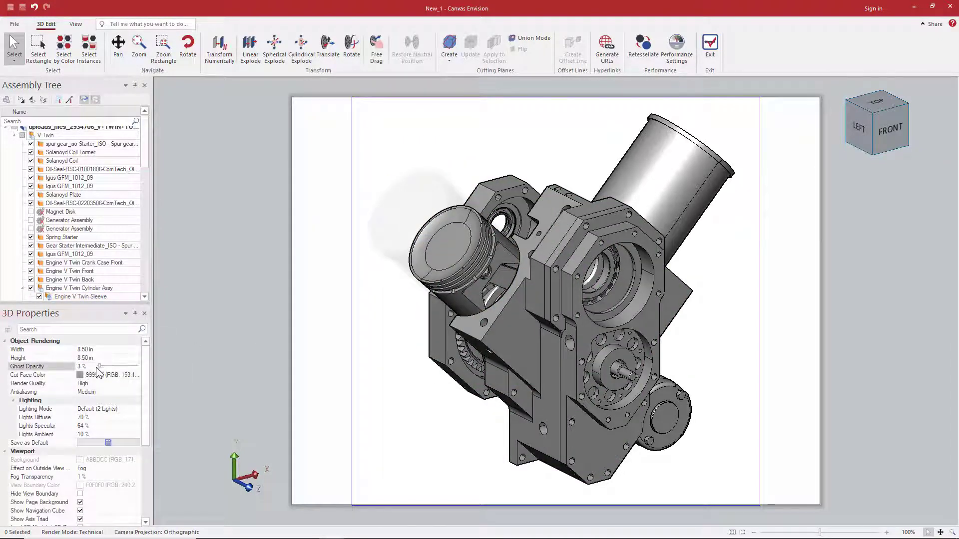
{"action": "mouse_move", "coordinate": [99, 368]}
{"action": "left_mouse_down"}
{"action": "mouse_move", "coordinate": [116, 370]}
{"action": "mouse_move", "coordinate": [102, 374]}
{"action": "left_mouse_up"}
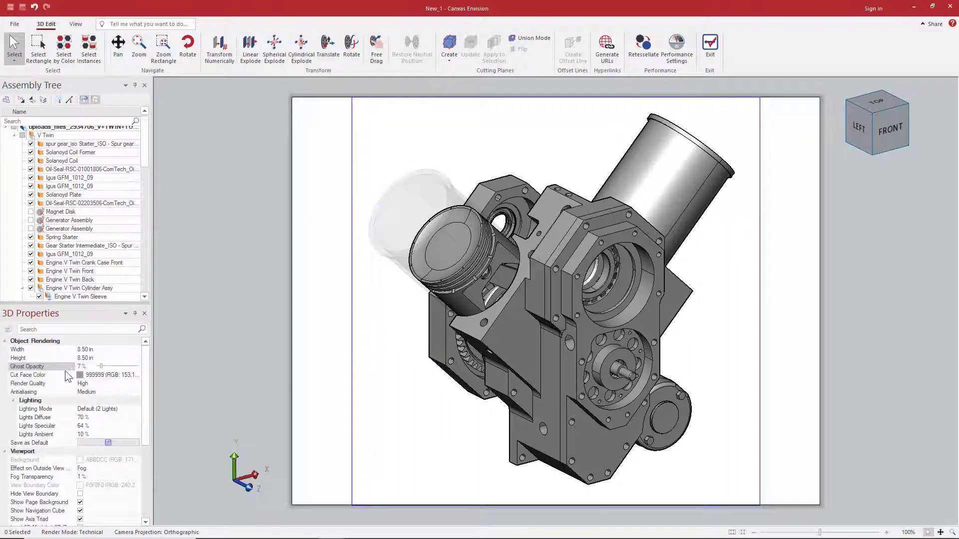
Create a cutting plane through the ghosted cylinder's piston and set the cut face color to dark red B22222
{"action": "left_click", "coordinate": [49, 376]}
{"action": "left_click", "coordinate": [449, 46]}
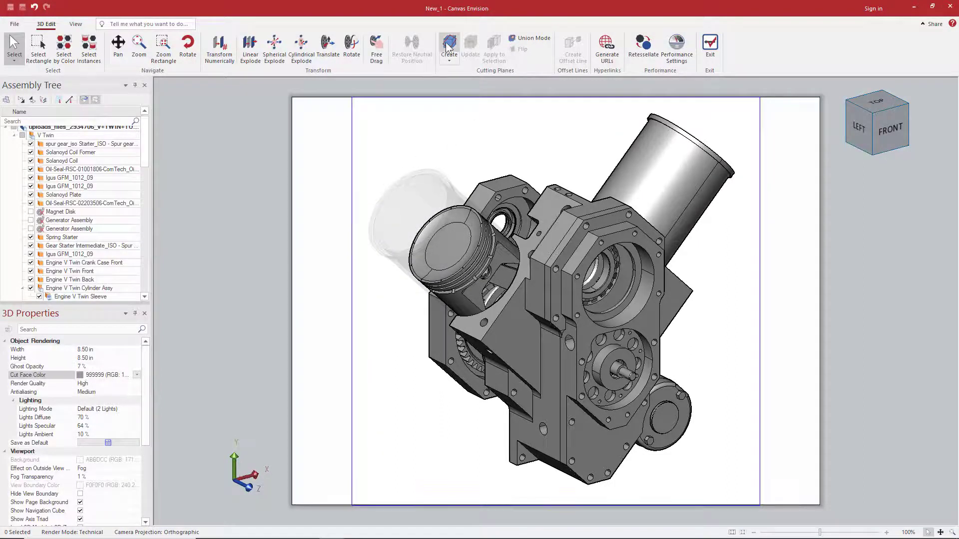
{"action": "left_click", "coordinate": [489, 284]}
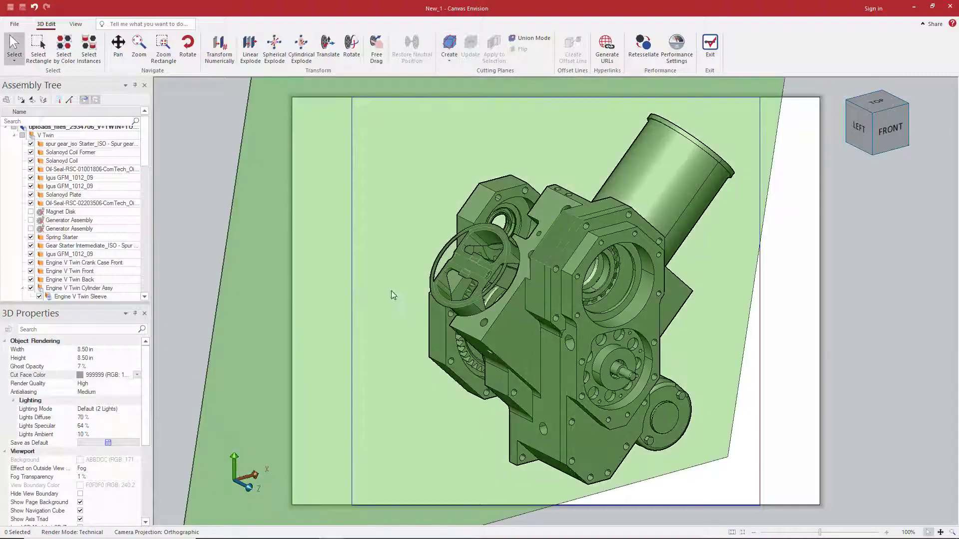
{"action": "left_click", "coordinate": [137, 375]}
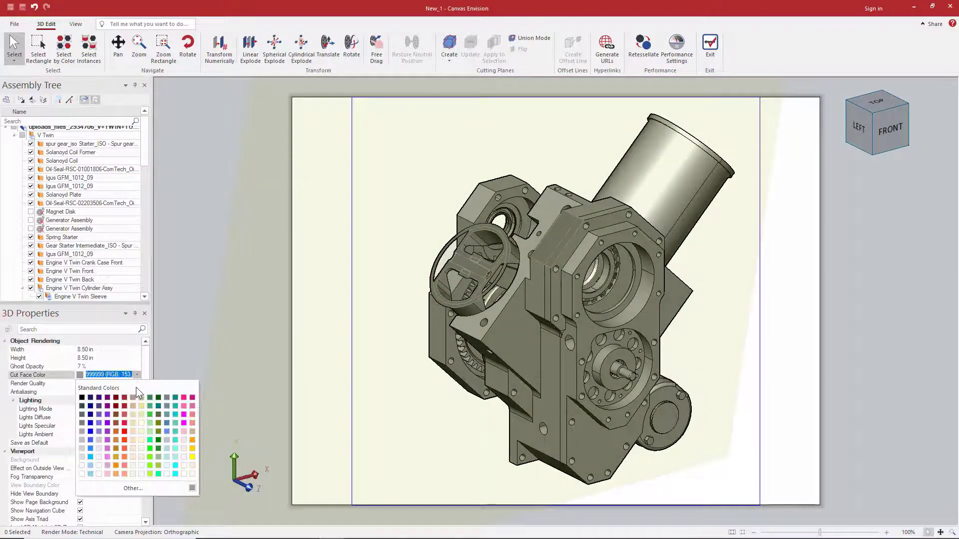
{"action": "left_click", "coordinate": [125, 406]}
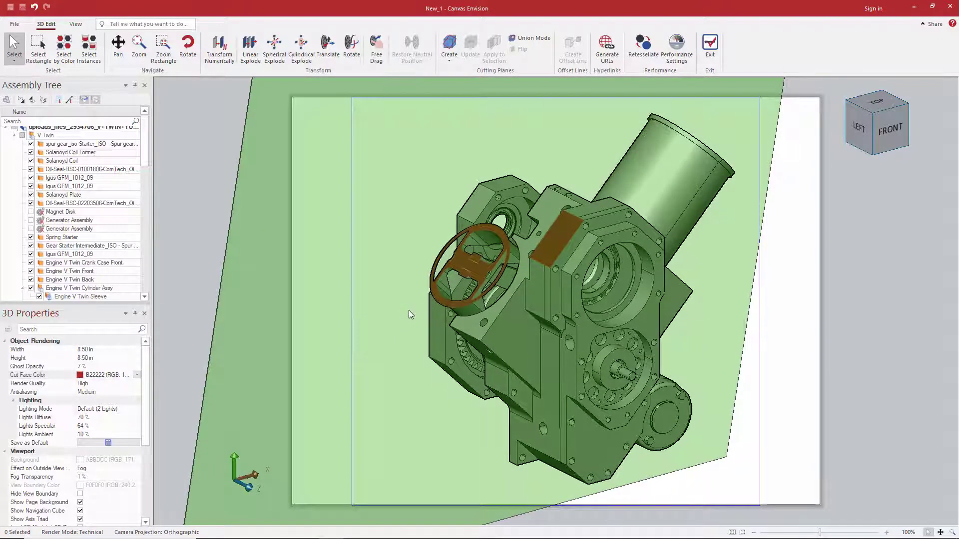
Unghost all parts of the engine assembly
{"action": "right_click", "coordinate": [411, 320]}
{"action": "left_click", "coordinate": [426, 359]}
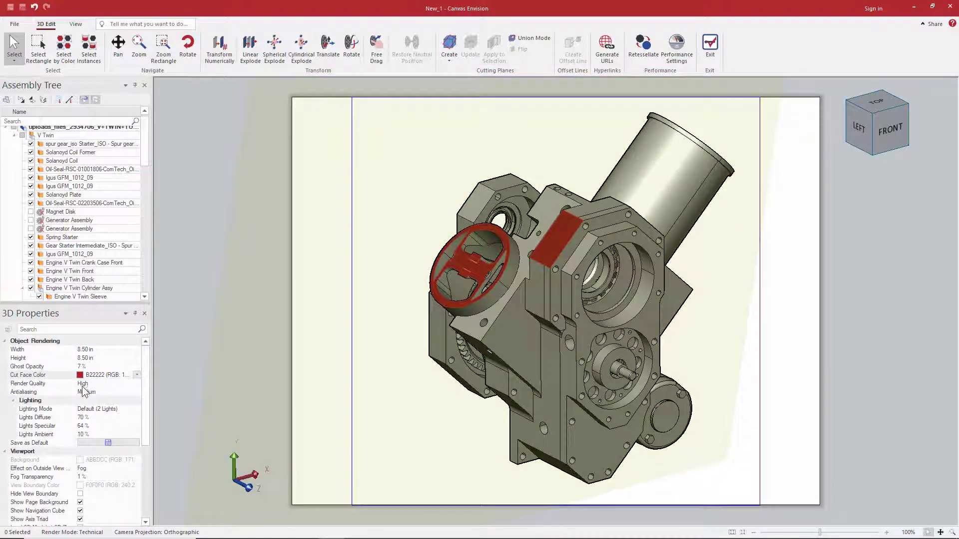
Examine the available render quality and antialiasing settings for the 3D object
{"action": "left_click", "coordinate": [59, 383]}
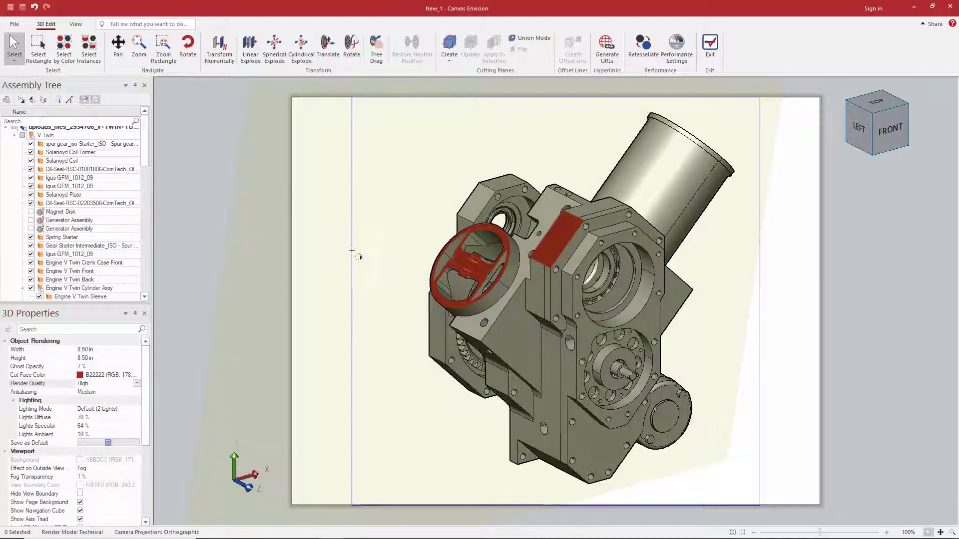
{"action": "right_click", "coordinate": [354, 254]}
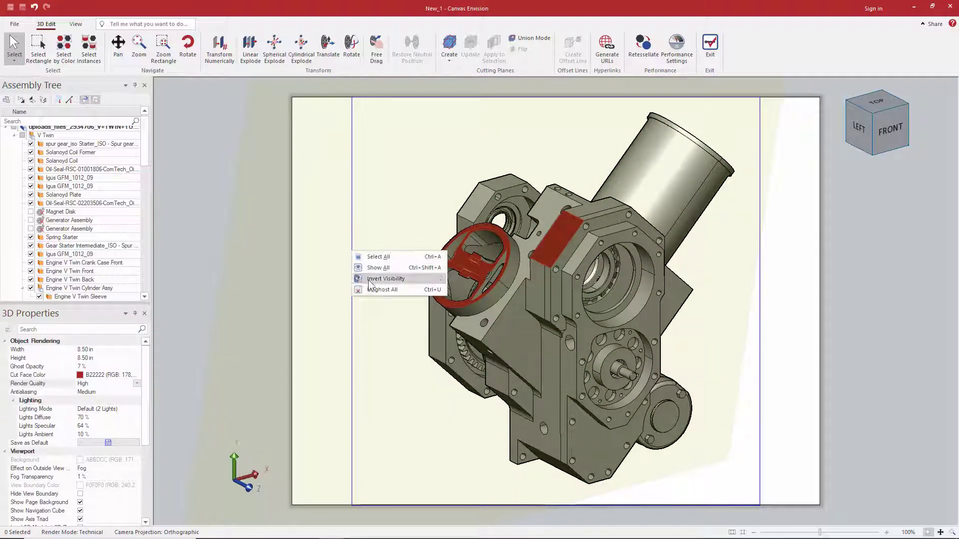
{"action": "key", "text": "Escape"}
{"action": "left_click", "coordinate": [137, 383]}
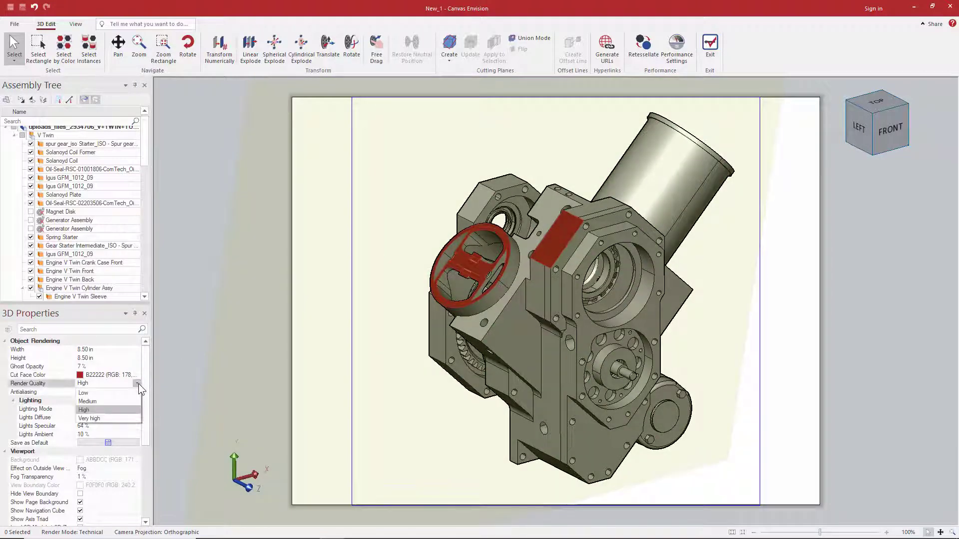
{"action": "left_click", "coordinate": [139, 384]}
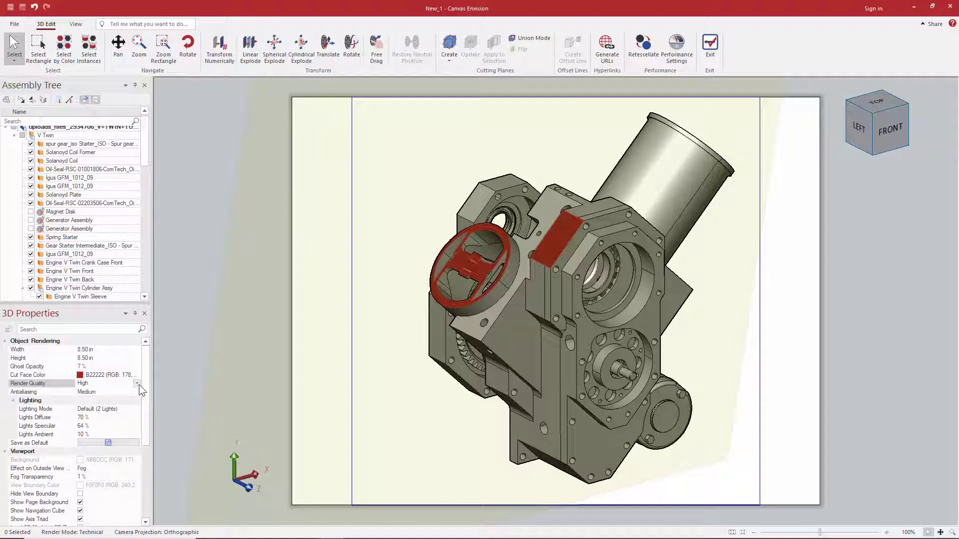
{"action": "left_click", "coordinate": [85, 392]}
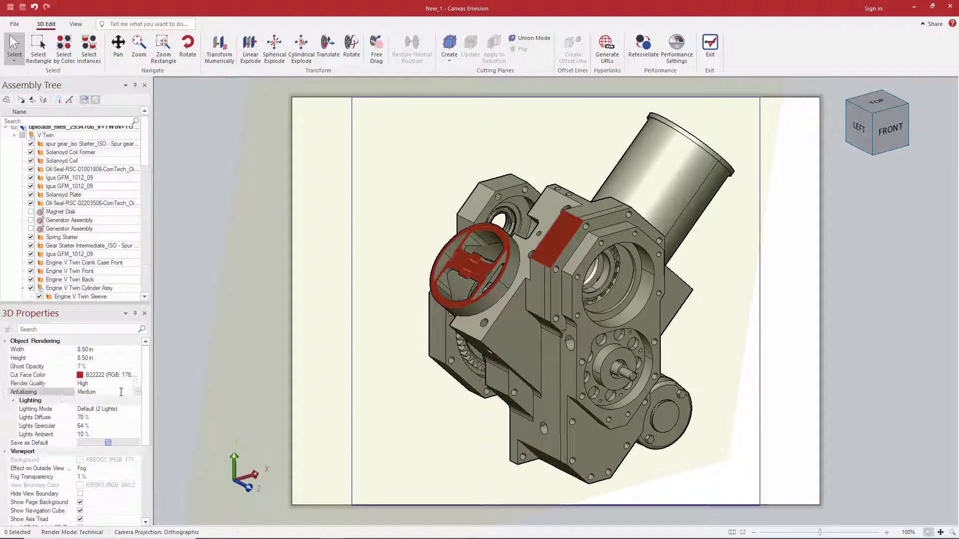
{"action": "left_click", "coordinate": [137, 392]}
{"action": "left_click", "coordinate": [137, 393]}
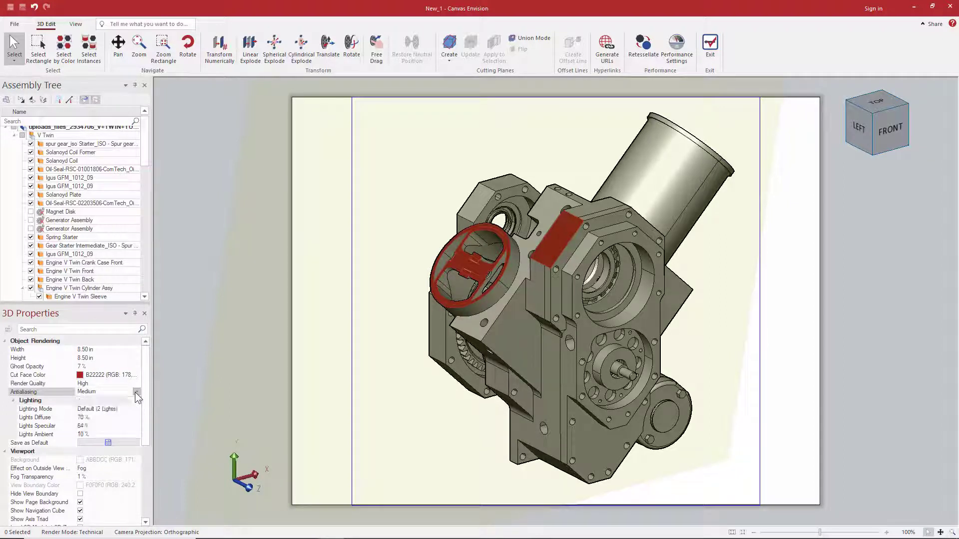
Set the lighting to 100% diffuse, 60% specular and 34% ambient
{"action": "left_click", "coordinate": [13, 402]}
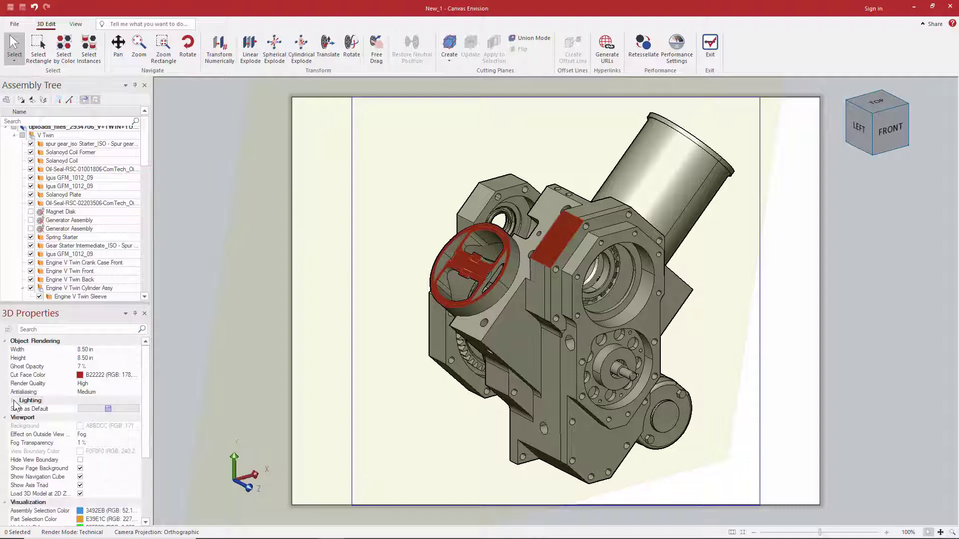
{"action": "left_click", "coordinate": [13, 402]}
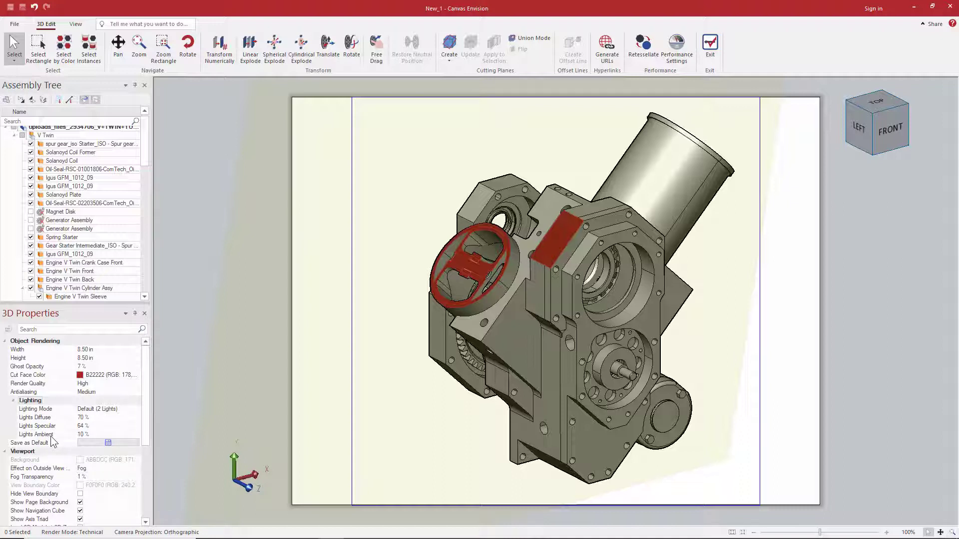
{"action": "left_click", "coordinate": [85, 419]}
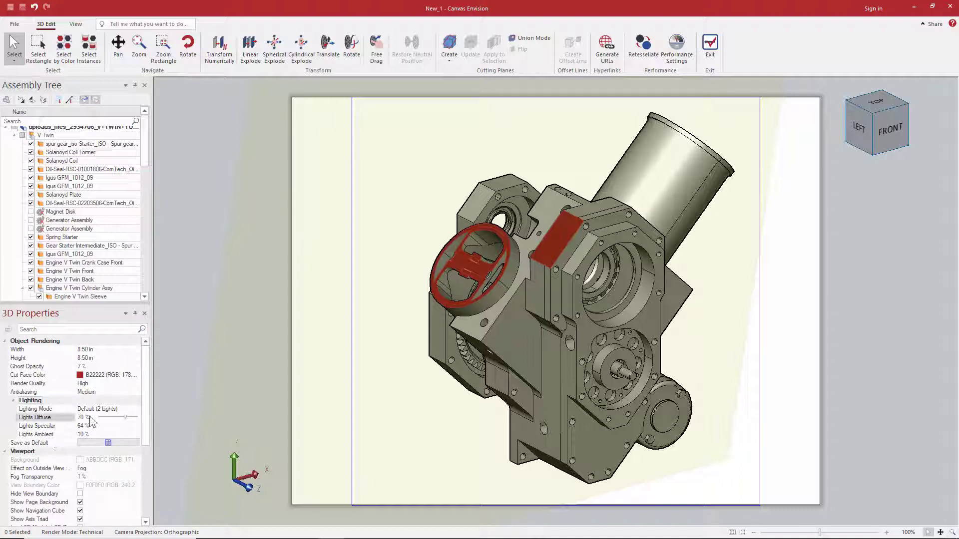
{"action": "left_click_drag", "start_coordinate": [124, 416], "coordinate": [112, 436]}
{"action": "left_click", "coordinate": [120, 425]}
{"action": "left_click", "coordinate": [103, 434]}
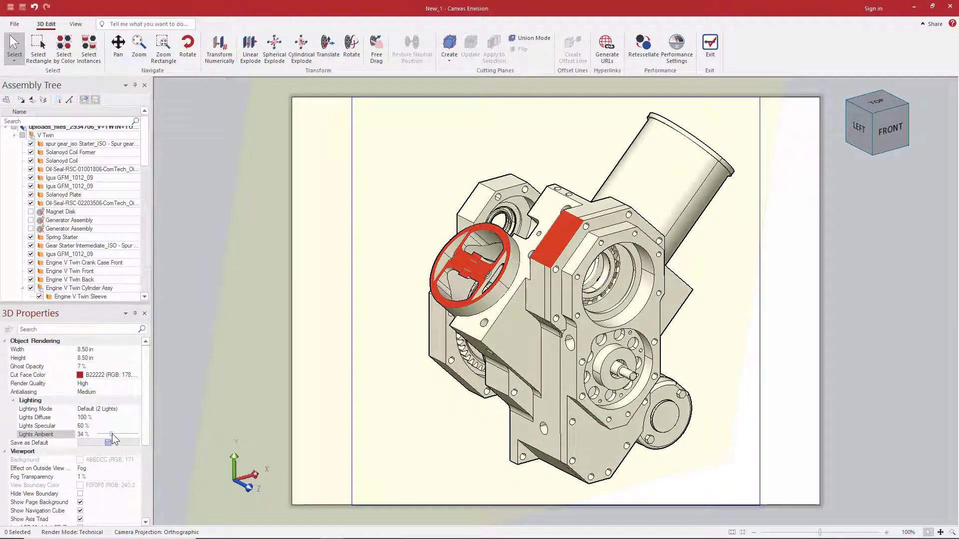
Try lighting Mode 1 (1 light) and Mode 2 (2 light), and set the lighting mode to Mode 3 (3 light)
{"action": "left_click", "coordinate": [123, 406]}
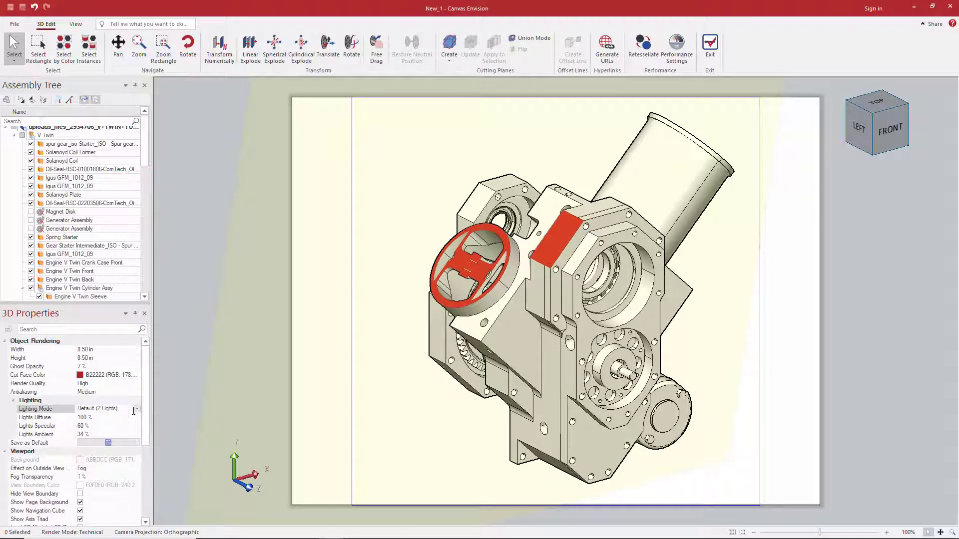
{"action": "left_click", "coordinate": [136, 409]}
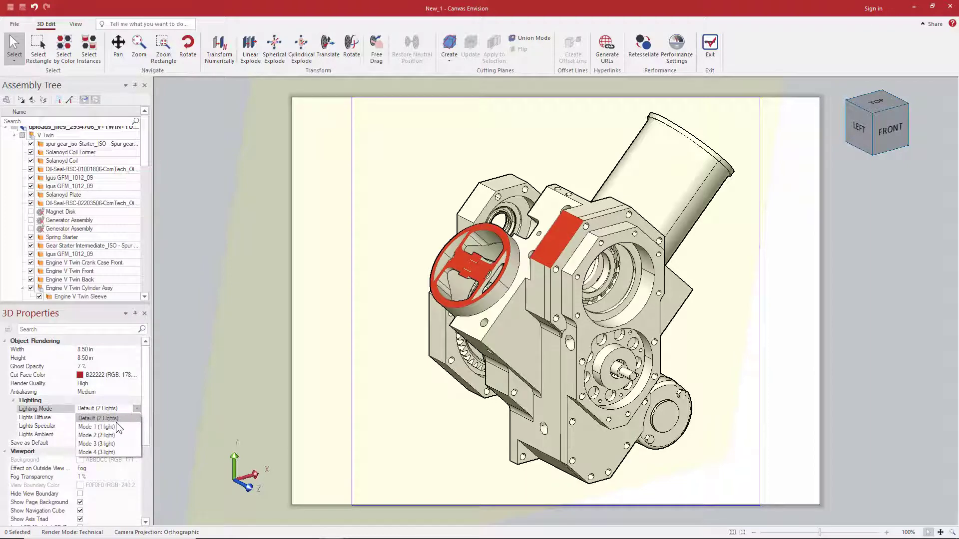
{"action": "left_click", "coordinate": [112, 426]}
{"action": "left_click", "coordinate": [137, 409]}
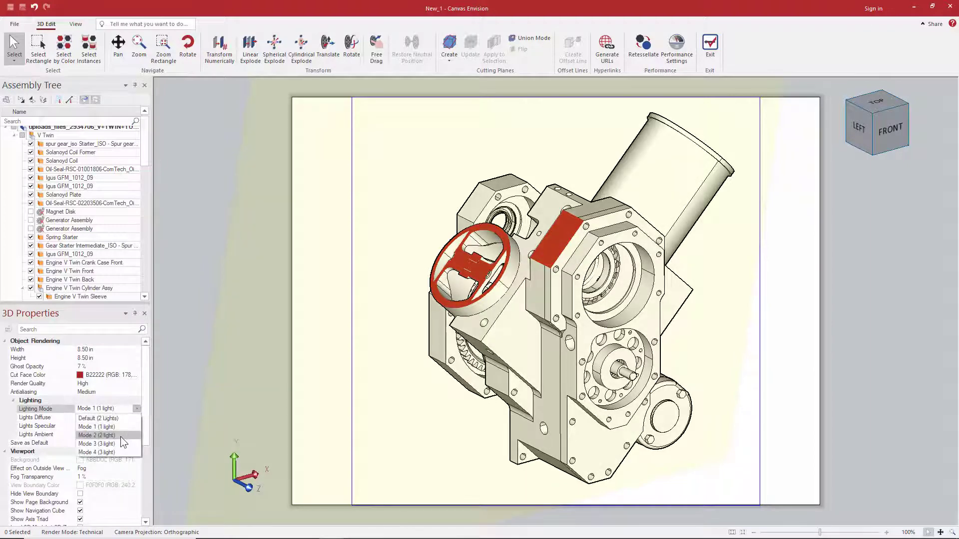
{"action": "left_click", "coordinate": [121, 437]}
{"action": "left_click", "coordinate": [136, 409]}
{"action": "left_click", "coordinate": [118, 443]}
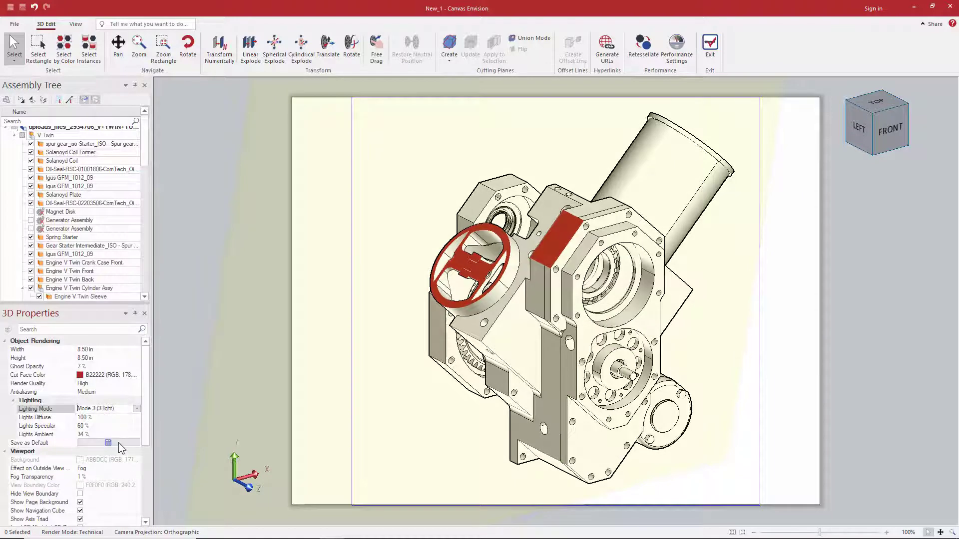
{"action": "left_click", "coordinate": [57, 444]}
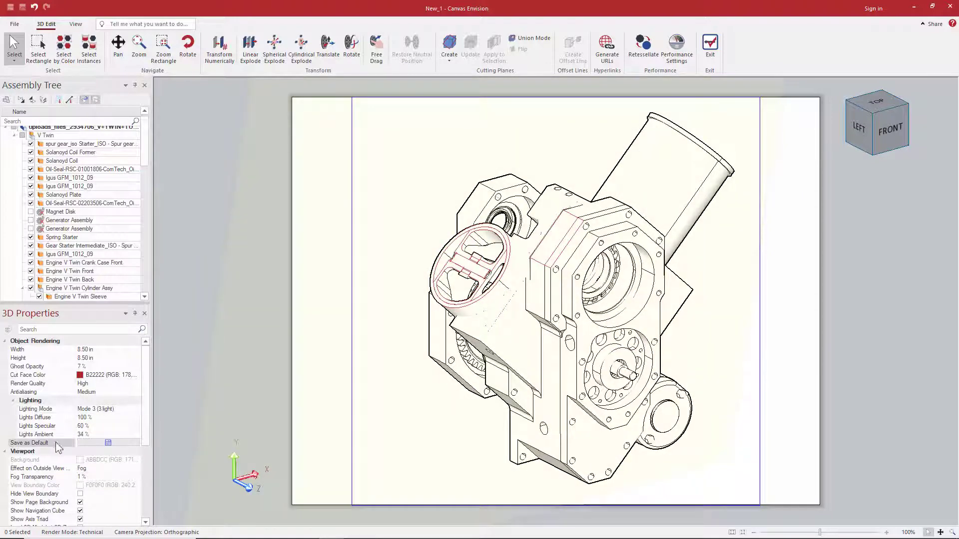
Try adjusting the fog transparency in the viewport settings
{"action": "scroll", "coordinate": [98, 420], "scroll_direction": "down", "scroll_amount": 2}
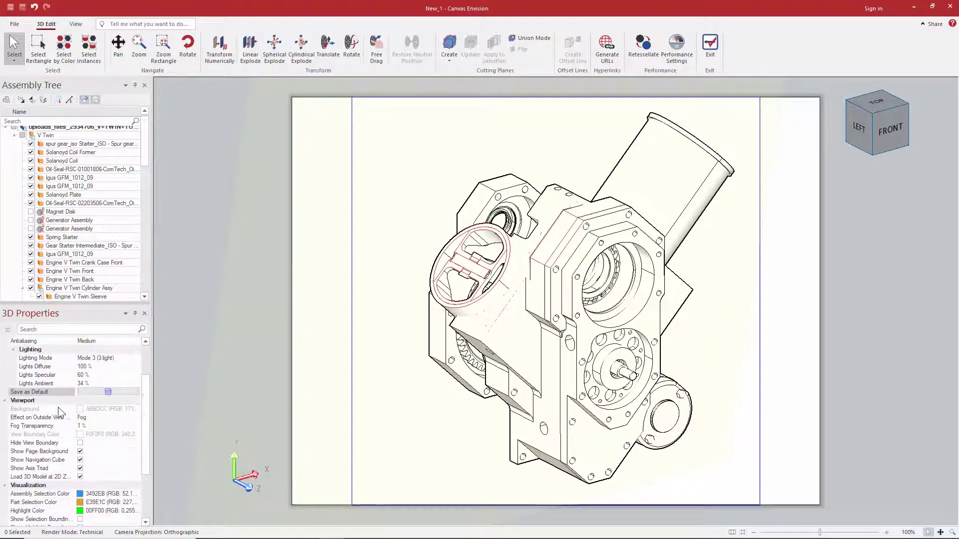
{"action": "left_click", "coordinate": [97, 425]}
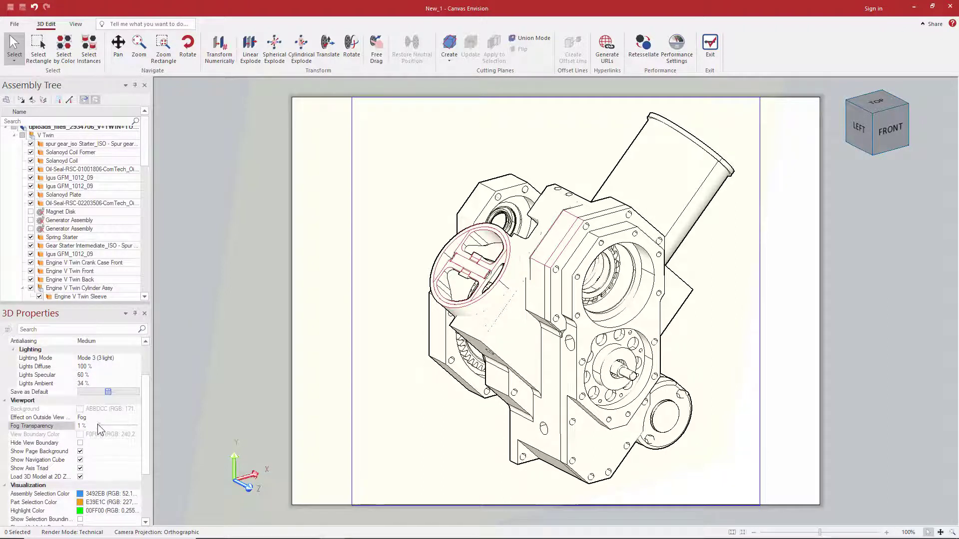
{"action": "mouse_move", "coordinate": [100, 426]}
{"action": "left_mouse_down"}
{"action": "mouse_move", "coordinate": [131, 426]}
{"action": "mouse_move", "coordinate": [95, 425]}
{"action": "left_mouse_up"}
Try None as the effect outside the view boundary, set it to Clipping, and reposition the engine against the boundary
{"action": "left_click", "coordinate": [102, 417]}
{"action": "left_click", "coordinate": [134, 418]}
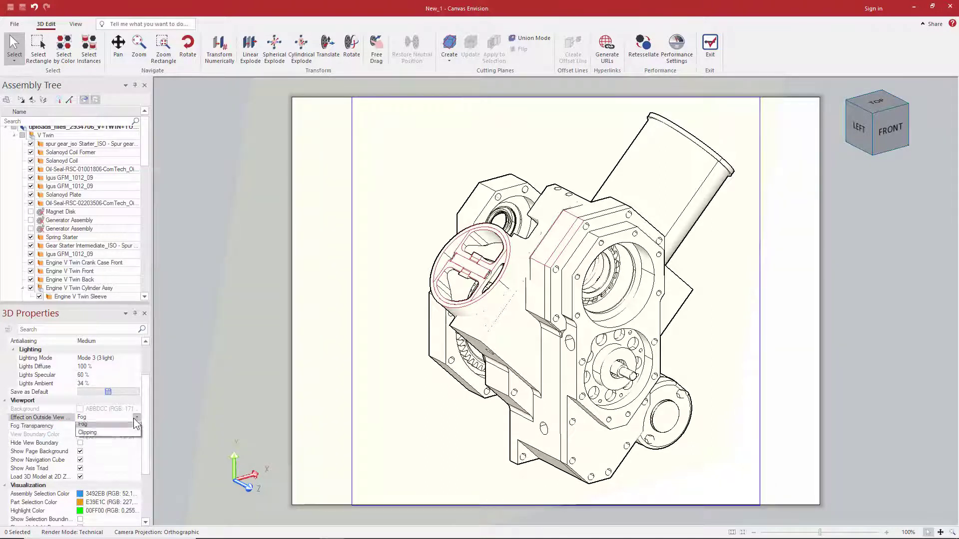
{"action": "left_click", "coordinate": [119, 426]}
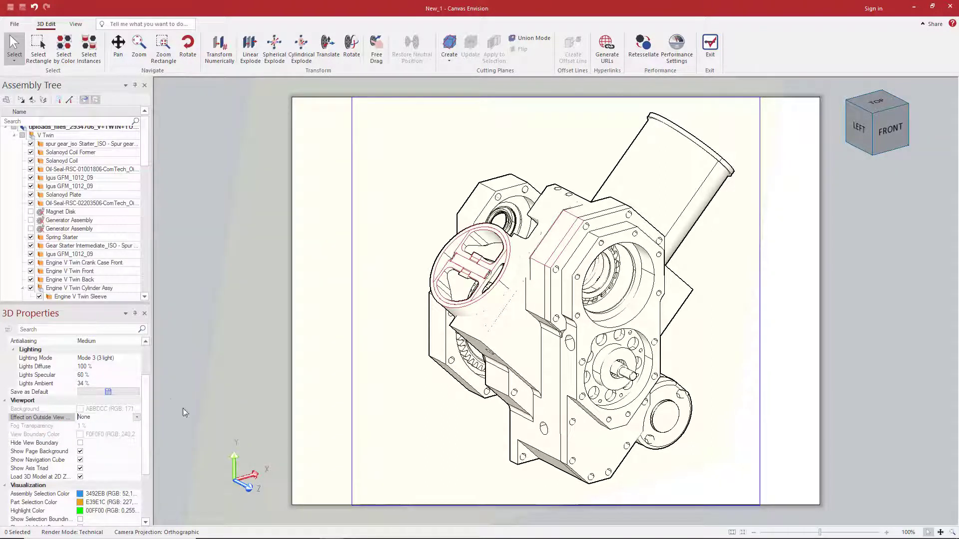
{"action": "left_click", "coordinate": [135, 419]}
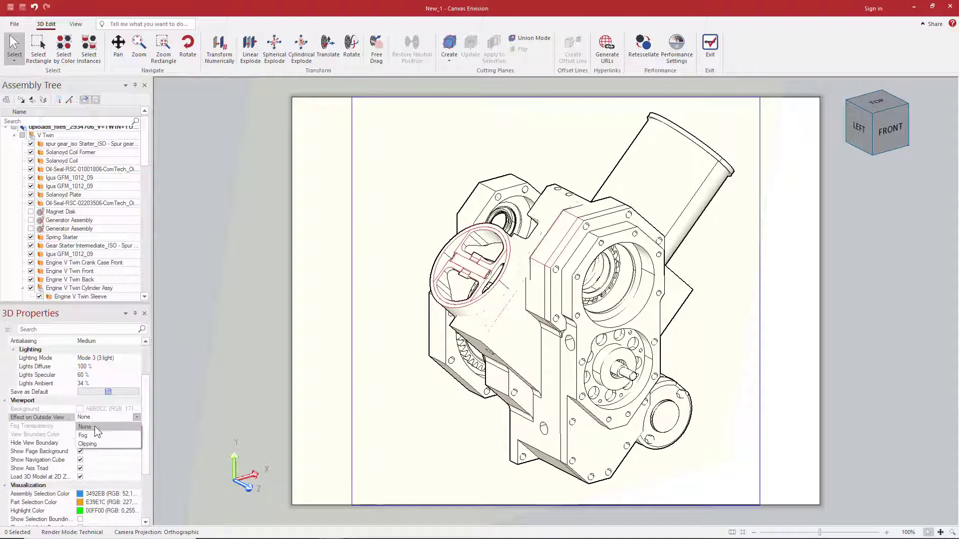
{"action": "left_click", "coordinate": [91, 443]}
{"action": "scroll", "coordinate": [576, 320], "scroll_direction": "down", "scroll_amount": 1}
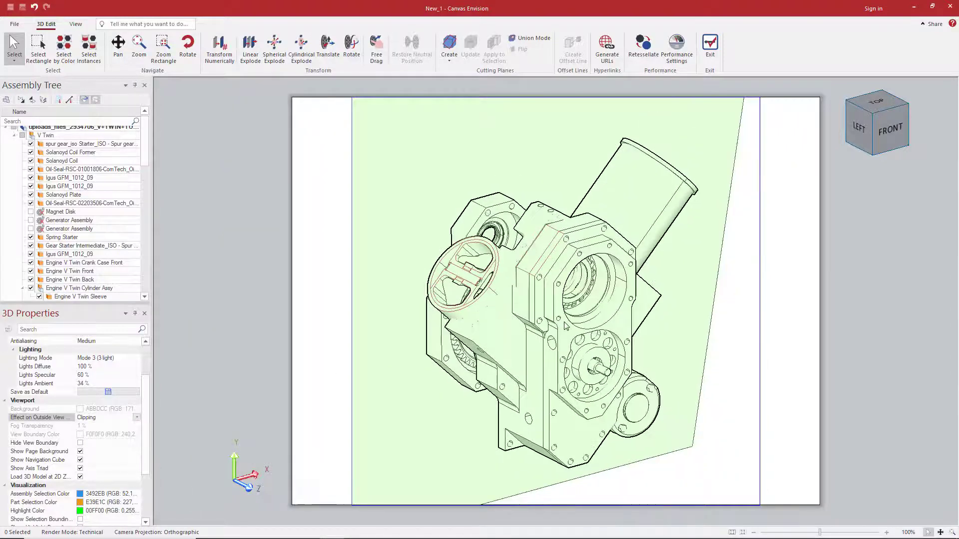
{"action": "middle_click_drag", "start_coordinate": [577, 321], "coordinate": [567, 303]}
{"action": "scroll", "coordinate": [564, 302], "scroll_direction": "up", "scroll_amount": 1}
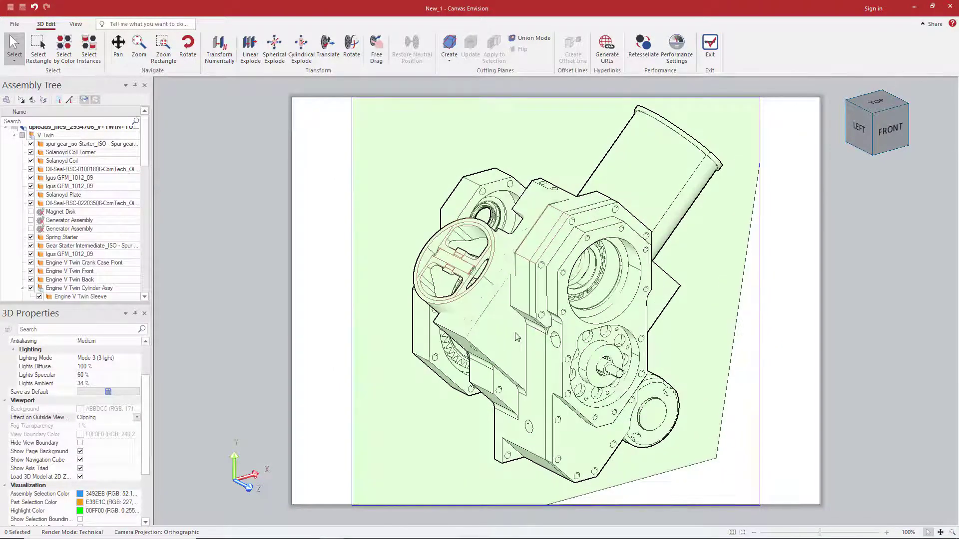
Hide the page background, navigation cube and axis triad, and show all three again
{"action": "left_click", "coordinate": [80, 452]}
{"action": "left_click", "coordinate": [80, 460]}
{"action": "left_click", "coordinate": [80, 468]}
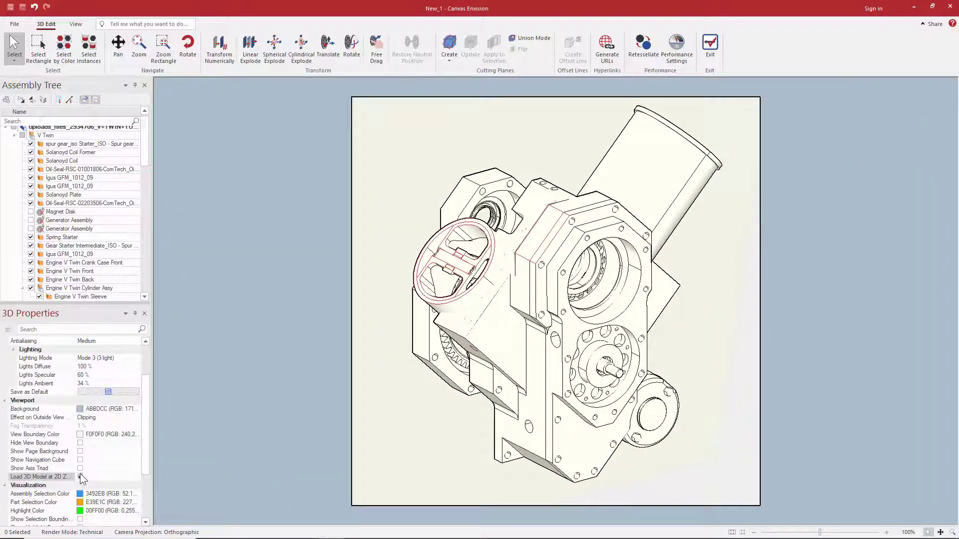
{"action": "left_click", "coordinate": [80, 468]}
{"action": "left_click", "coordinate": [80, 460]}
{"action": "left_click", "coordinate": [80, 451]}
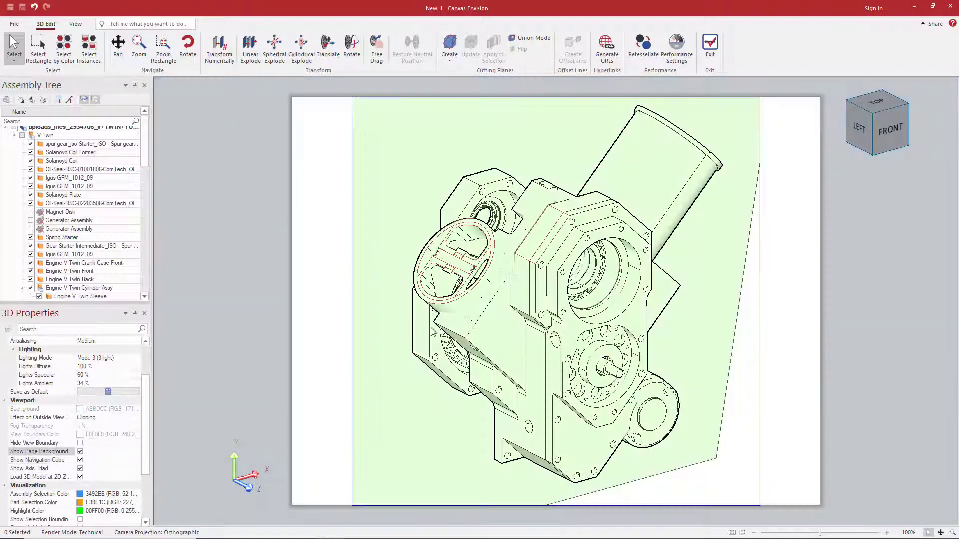
Delete the cutting plane that slices through the cylinder and piston
{"action": "right_click", "coordinate": [401, 277]}
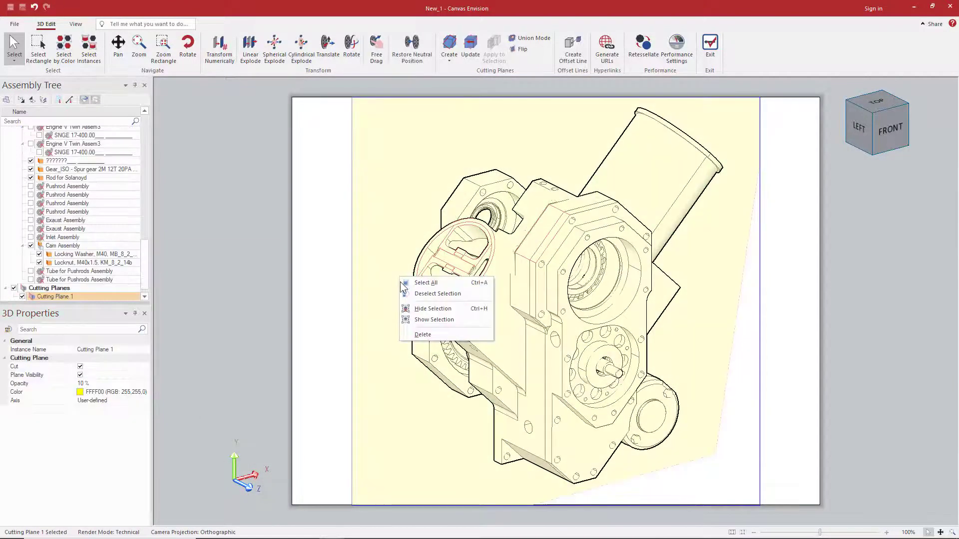
{"action": "left_click", "coordinate": [423, 334]}
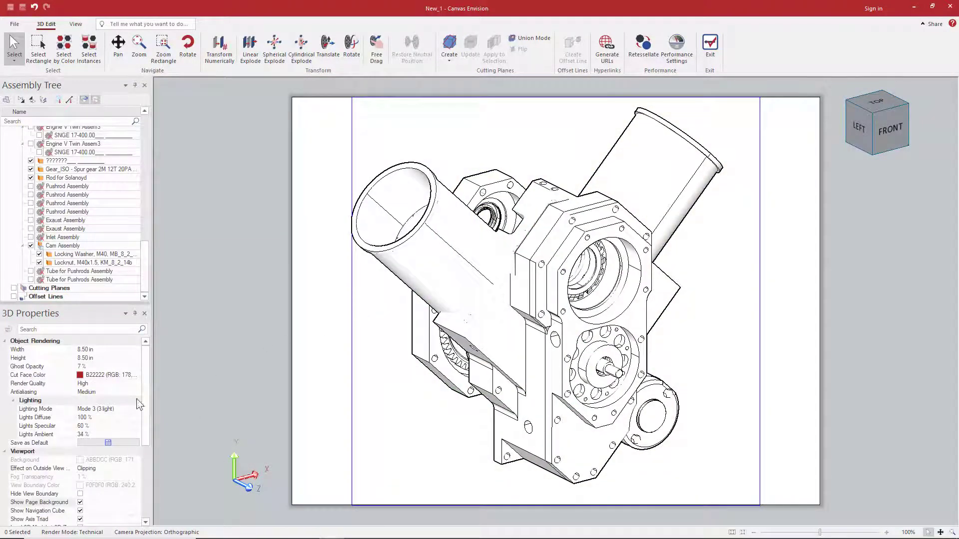
Turn on assembly selection and select the angled cylinder sleeve to preview the Assembly Selection Color, clearing the selection again
{"action": "scroll", "coordinate": [137, 399], "scroll_direction": "down", "scroll_amount": 3}
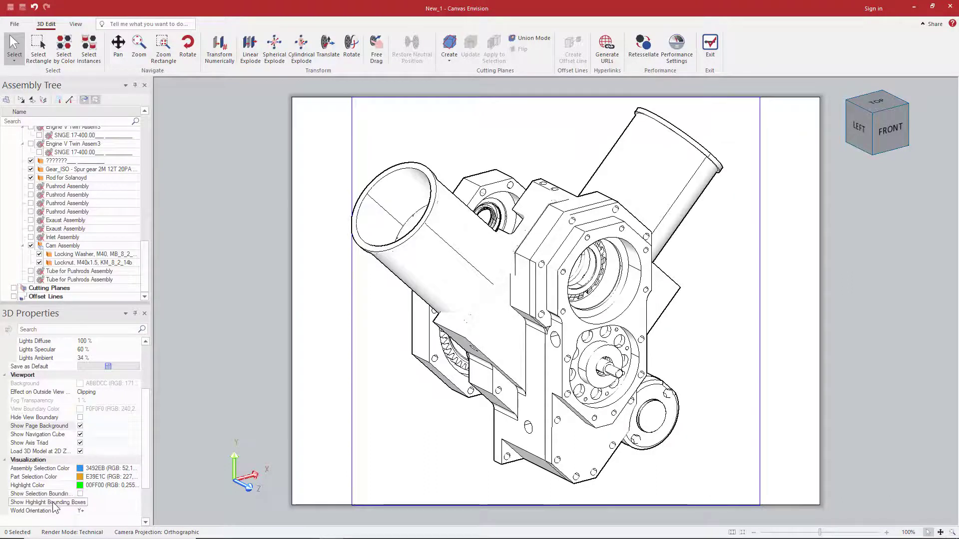
{"action": "left_click", "coordinate": [35, 469]}
{"action": "left_click", "coordinate": [7, 100]}
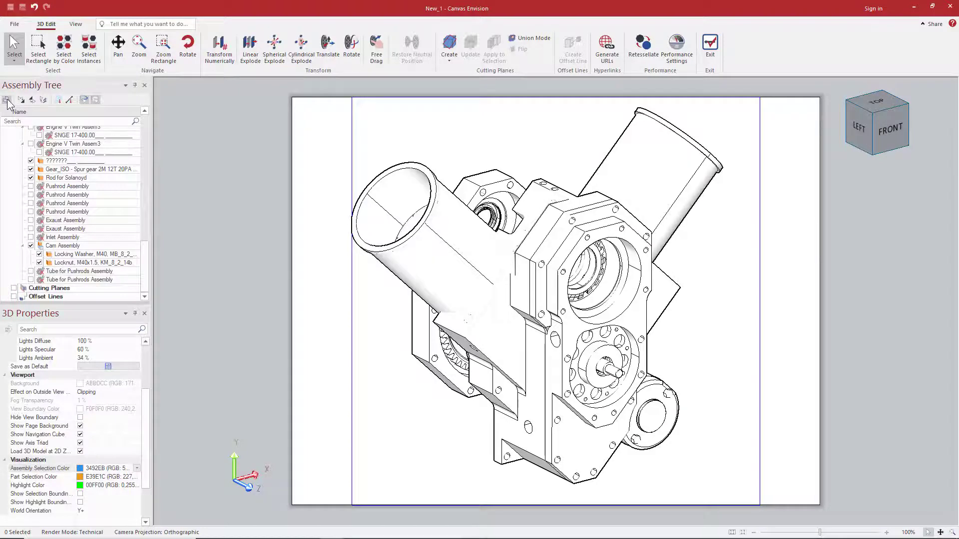
{"action": "left_click", "coordinate": [395, 239]}
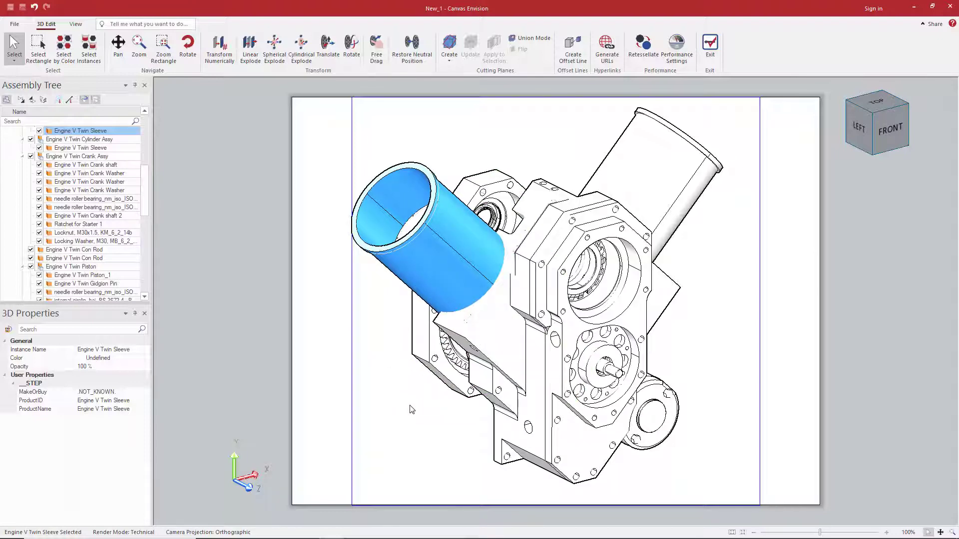
{"action": "left_click", "coordinate": [387, 411]}
Return to part selection and select the front crank case to preview the Part Selection Color, clearing the selection again
{"action": "scroll", "coordinate": [75, 430], "scroll_direction": "down", "scroll_amount": 5}
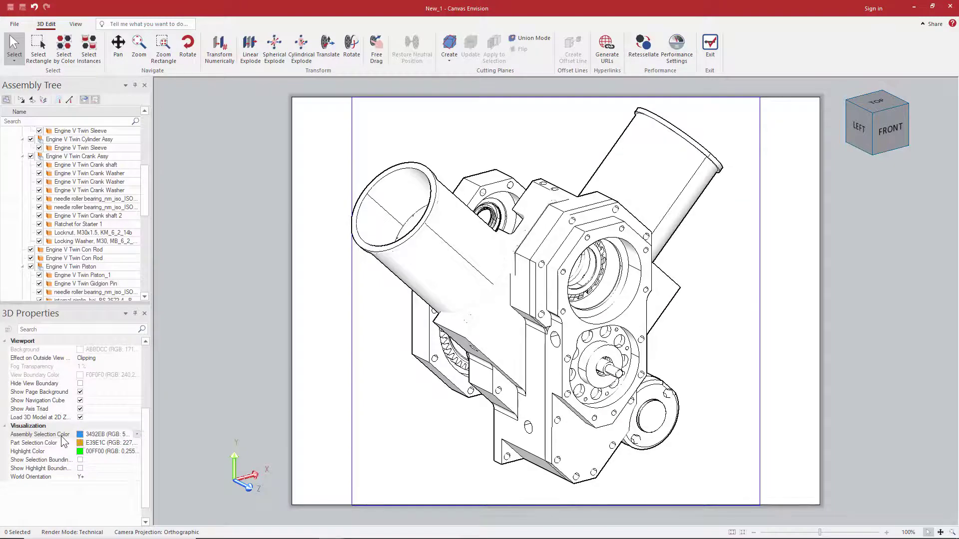
{"action": "left_click", "coordinate": [28, 444]}
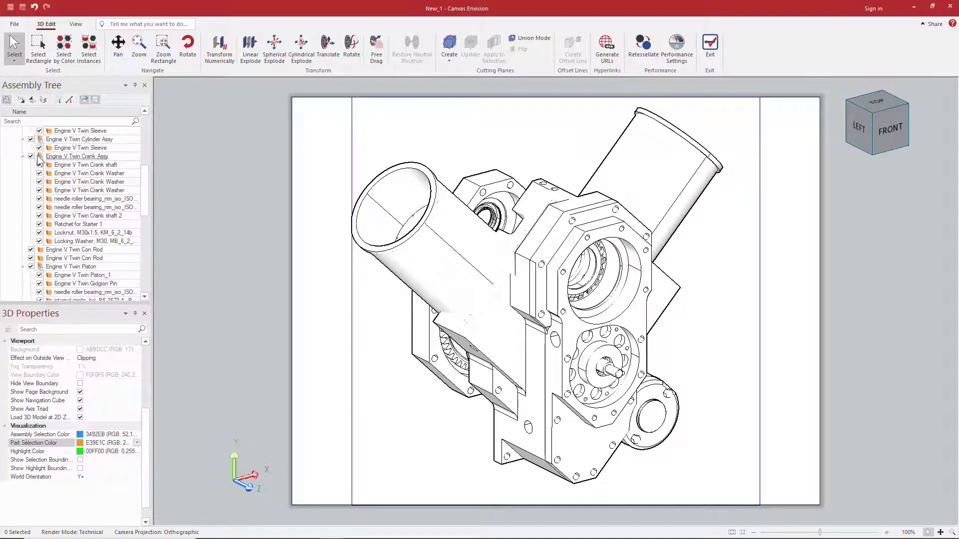
{"action": "left_click", "coordinate": [537, 317]}
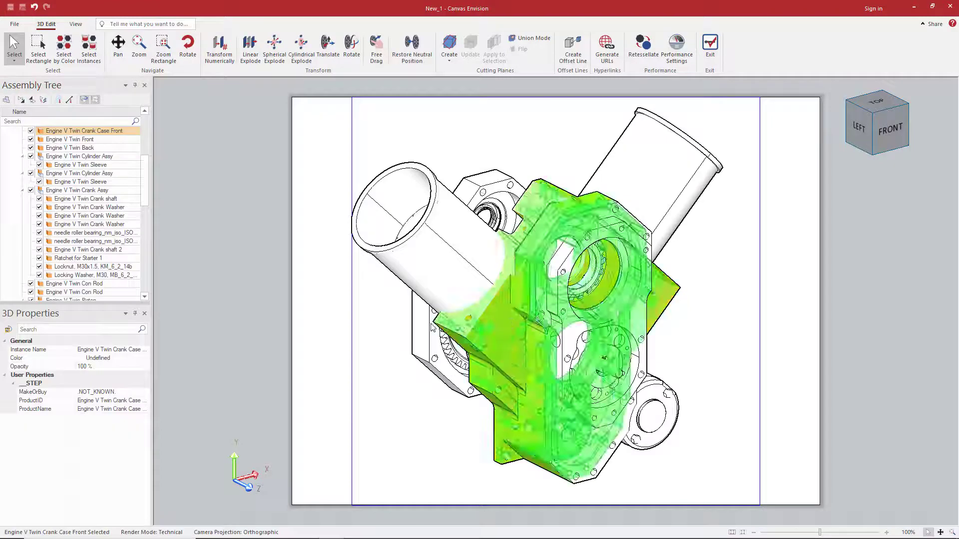
{"action": "left_click", "coordinate": [181, 224]}
Examine the standard and custom color choices for the Part Selection Color without changing it
{"action": "scroll", "coordinate": [125, 399], "scroll_direction": "down", "scroll_amount": 5}
{"action": "scroll", "coordinate": [125, 419], "scroll_direction": "down", "scroll_amount": 1}
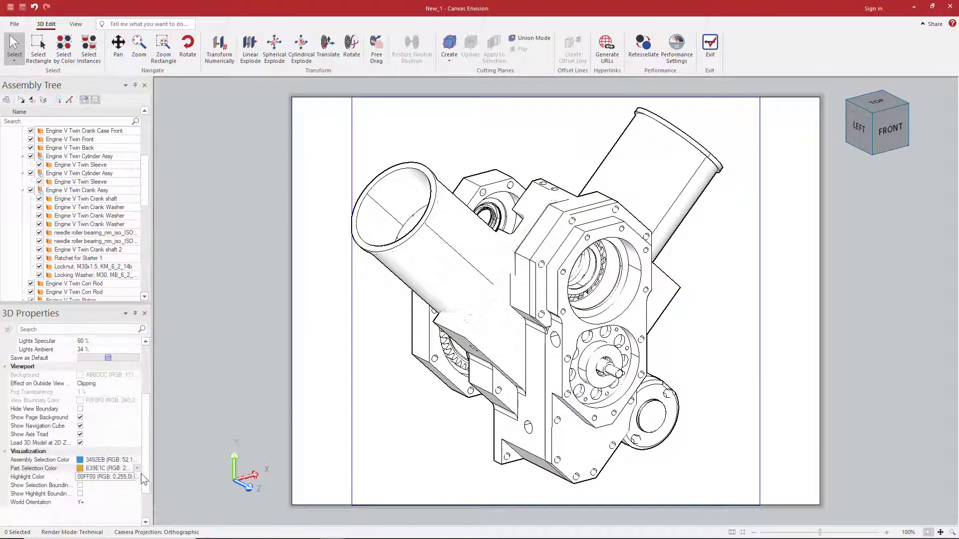
{"action": "left_click", "coordinate": [137, 468]}
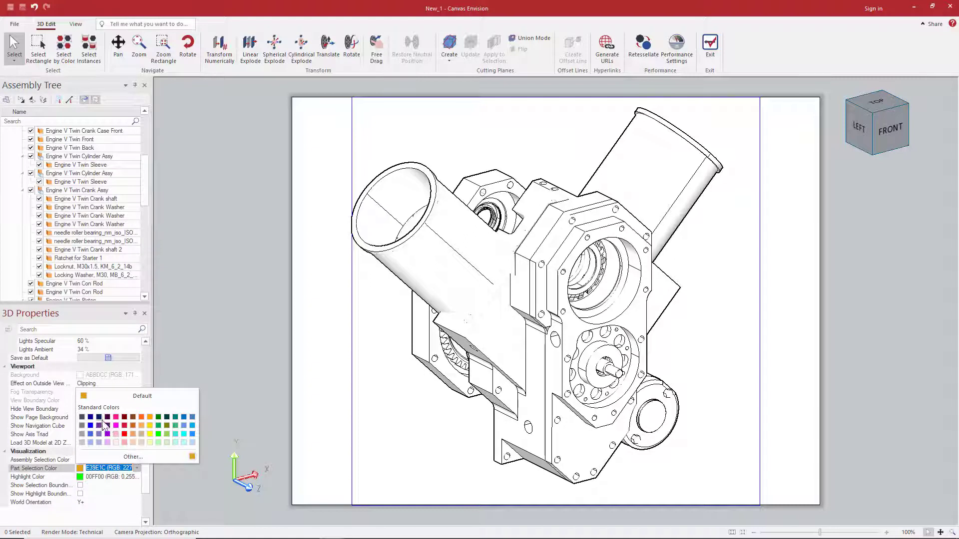
{"action": "left_click", "coordinate": [151, 454]}
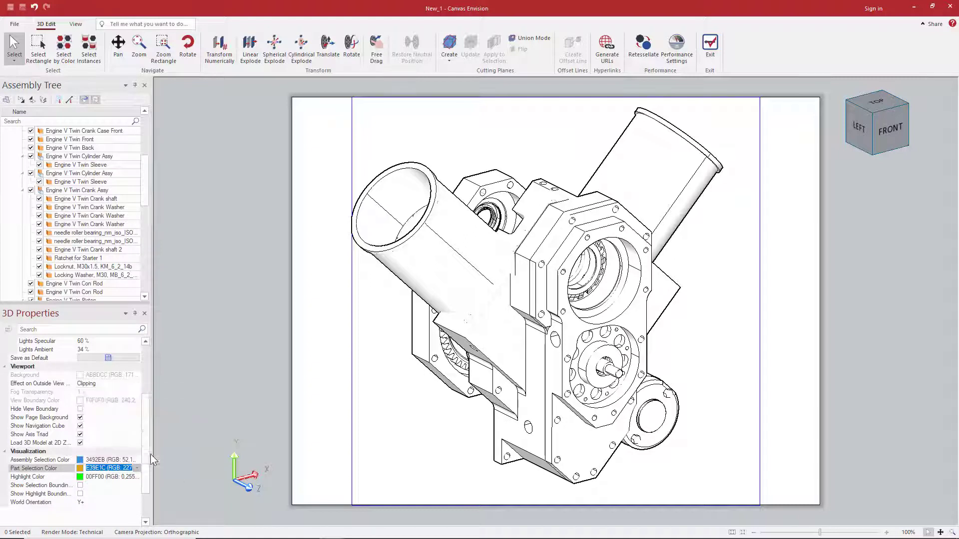
{"action": "left_click", "coordinate": [458, 198]}
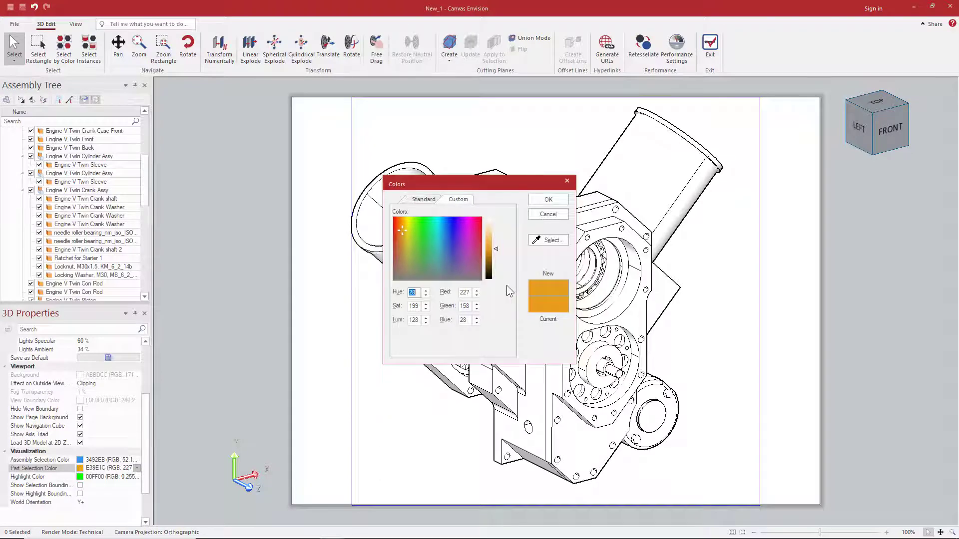
{"action": "left_click", "coordinate": [568, 181]}
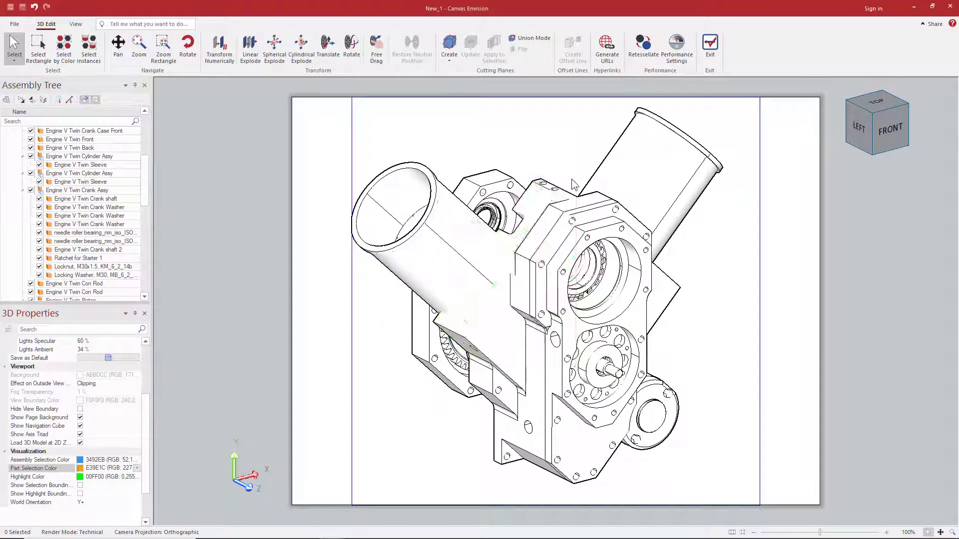
Preview the Highlight Color on the cylinder sleeve and examine its standard color choices without changing it
{"action": "left_click", "coordinate": [57, 479]}
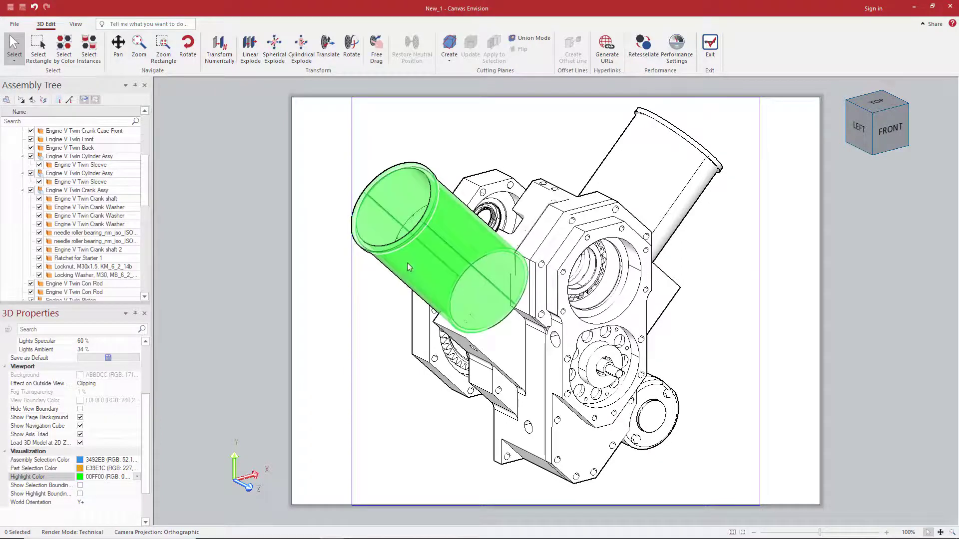
{"action": "left_click", "coordinate": [82, 479]}
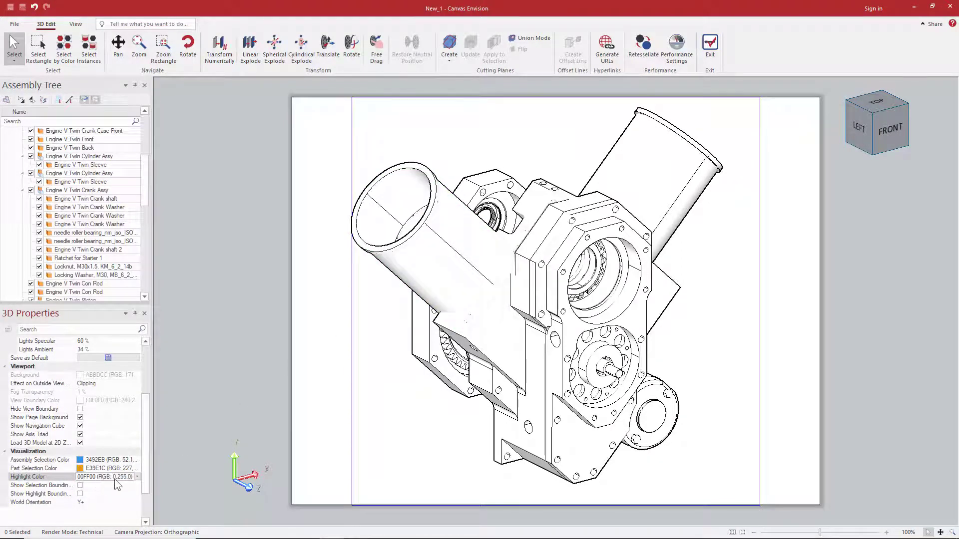
{"action": "left_click", "coordinate": [135, 477]}
{"action": "left_click", "coordinate": [135, 477]}
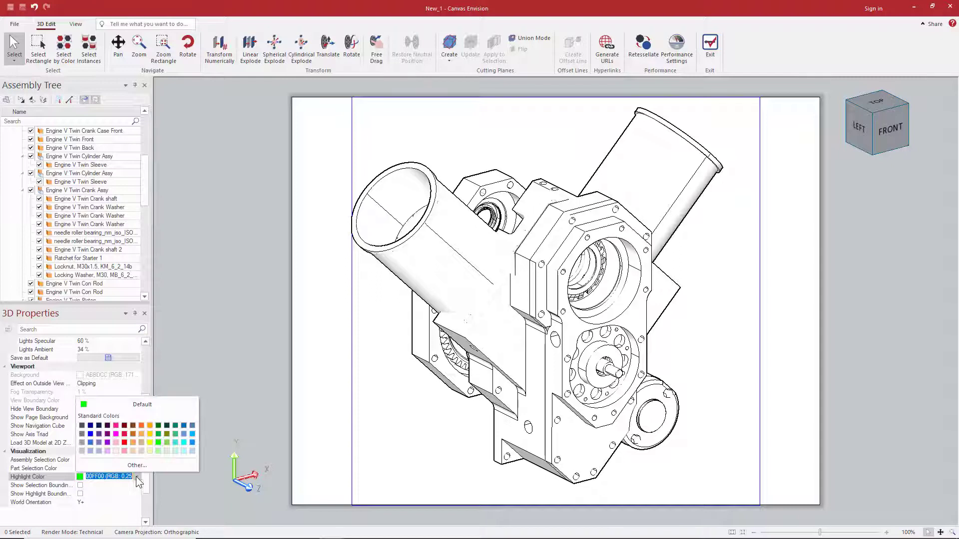
{"action": "left_click", "coordinate": [210, 401]}
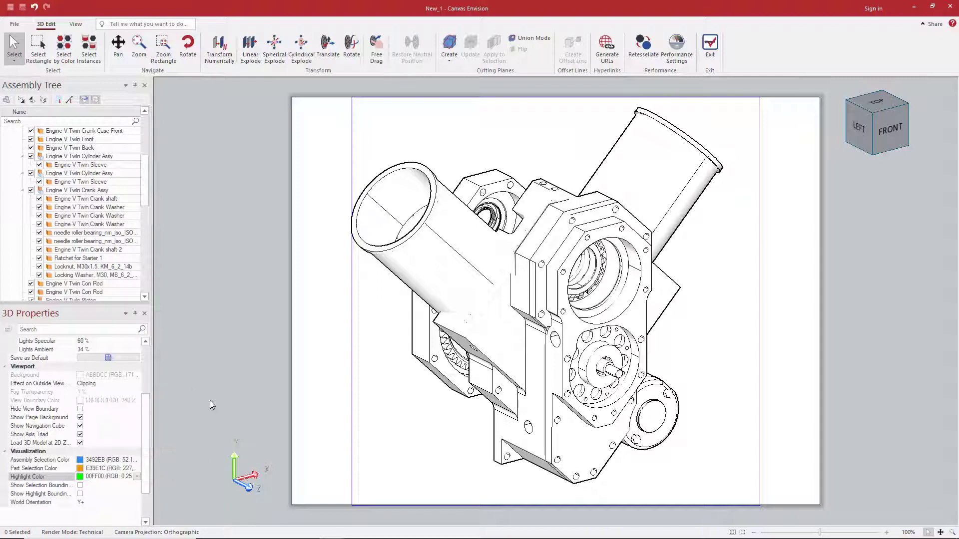
Show the selection and highlight bounding boxes, preview them on the selected cylinder sleeve, and turn both off again
{"action": "left_click", "coordinate": [80, 486]}
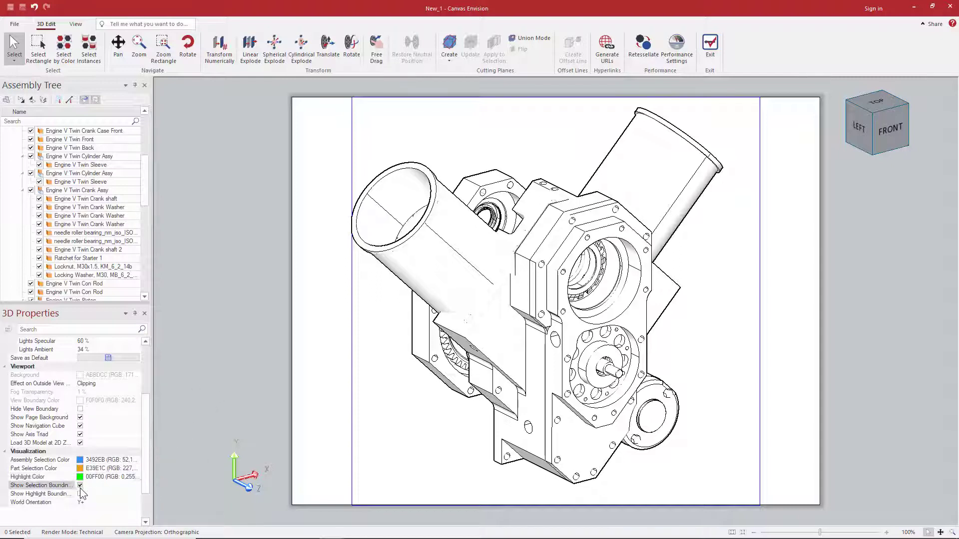
{"action": "left_click", "coordinate": [80, 494]}
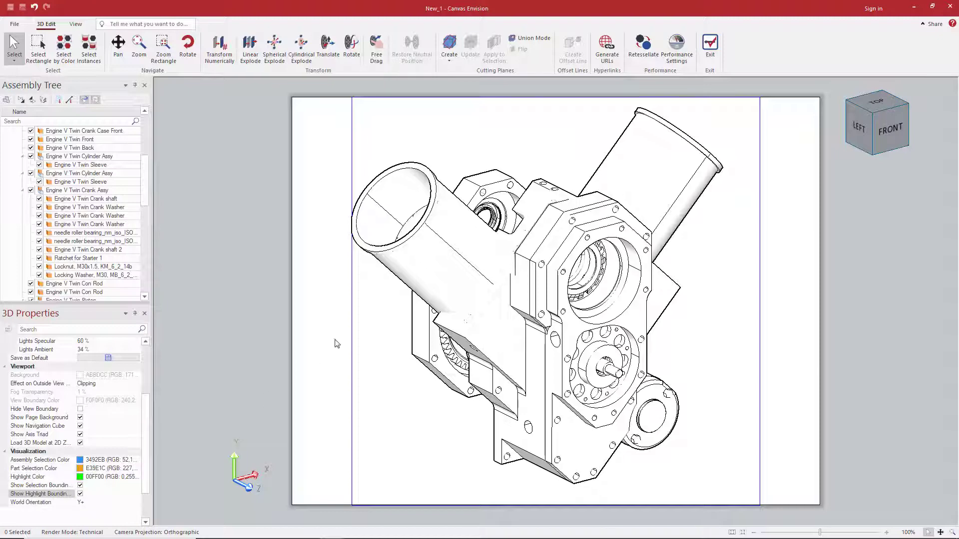
{"action": "left_click", "coordinate": [401, 256]}
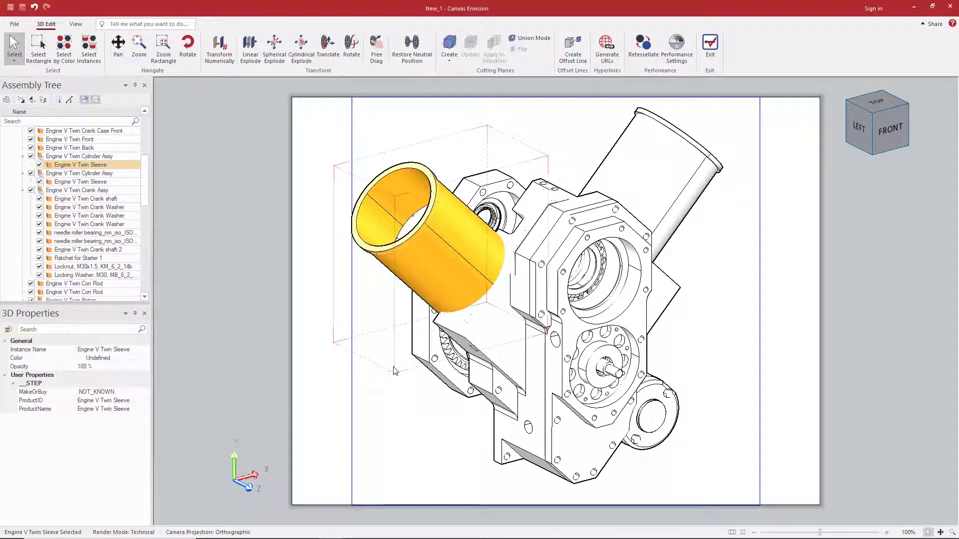
{"action": "left_click", "coordinate": [291, 364]}
{"action": "scroll", "coordinate": [89, 495], "scroll_direction": "down", "scroll_amount": 5}
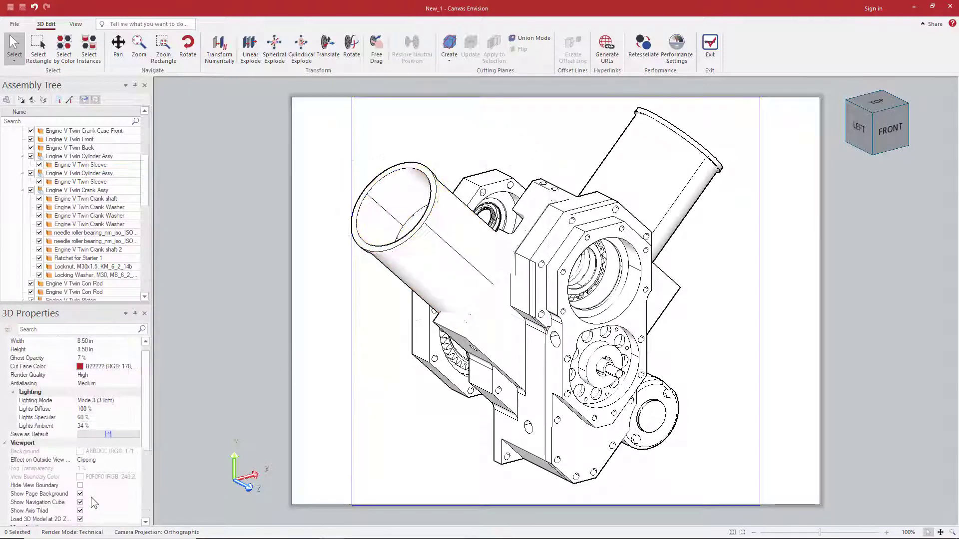
{"action": "left_click", "coordinate": [80, 451]}
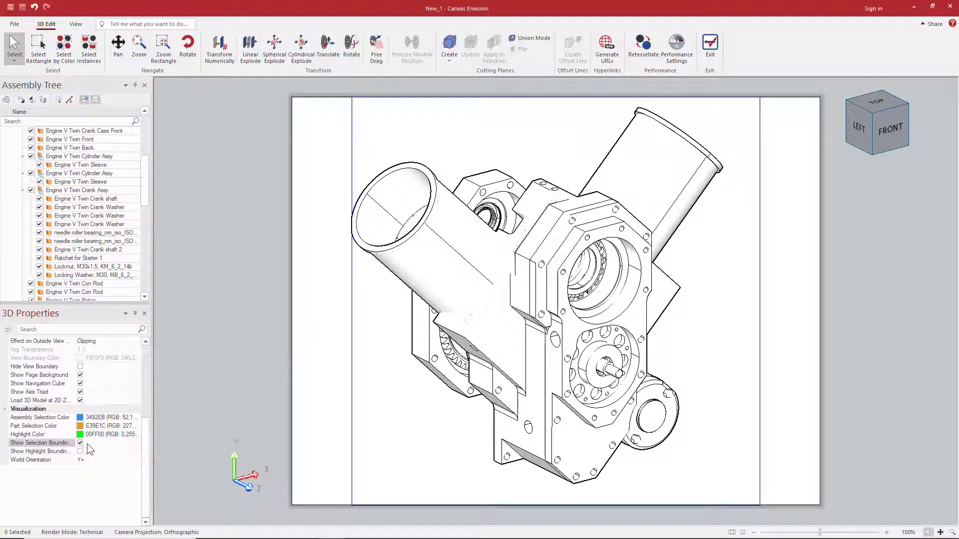
{"action": "left_click", "coordinate": [80, 444]}
Examine the axis options available for the World Orientation without changing it
{"action": "left_click", "coordinate": [123, 459]}
{"action": "left_click", "coordinate": [137, 460]}
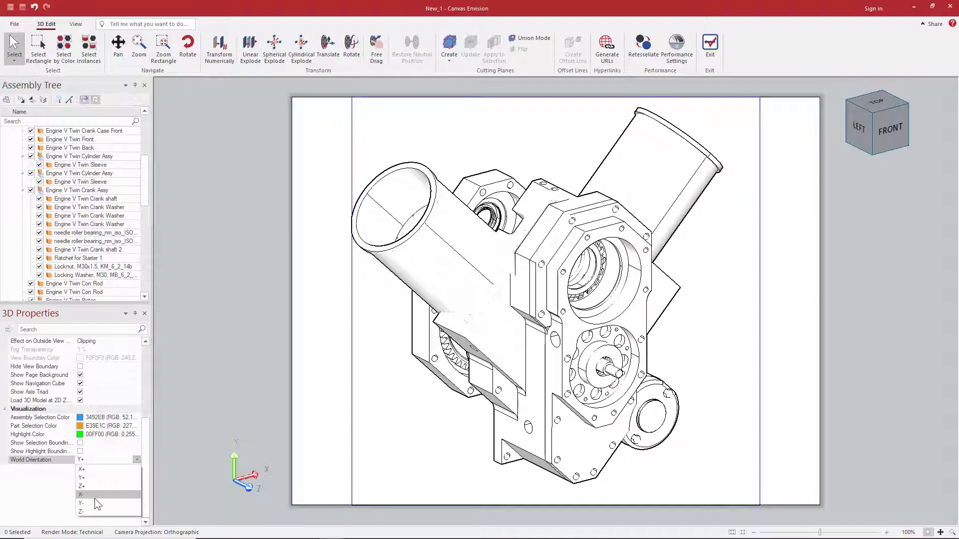
{"action": "left_click", "coordinate": [262, 378]}
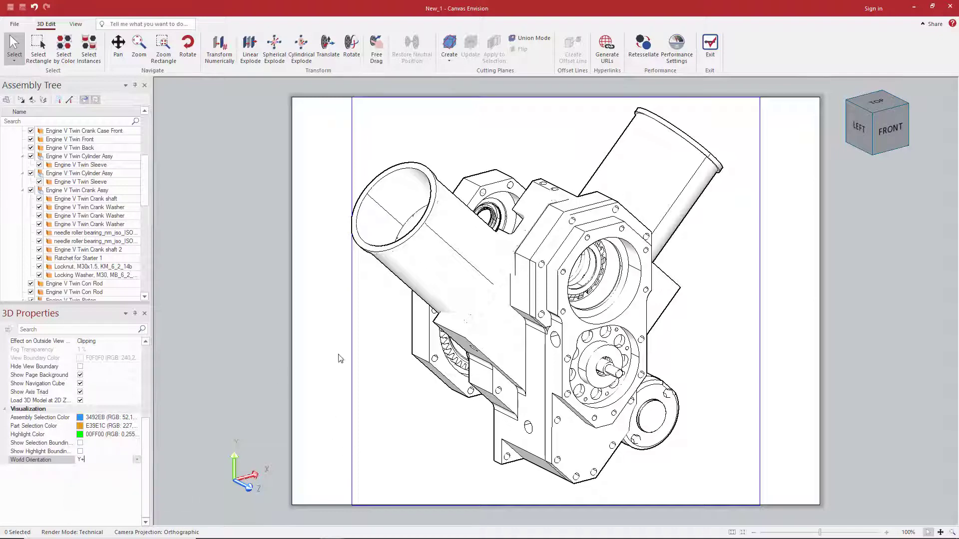
Set the color of the upright Engine V Twin Sleeve to the red shade CD5C5C and clear the selection
{"action": "left_click", "coordinate": [849, 104]}
{"action": "left_click", "coordinate": [849, 107]}
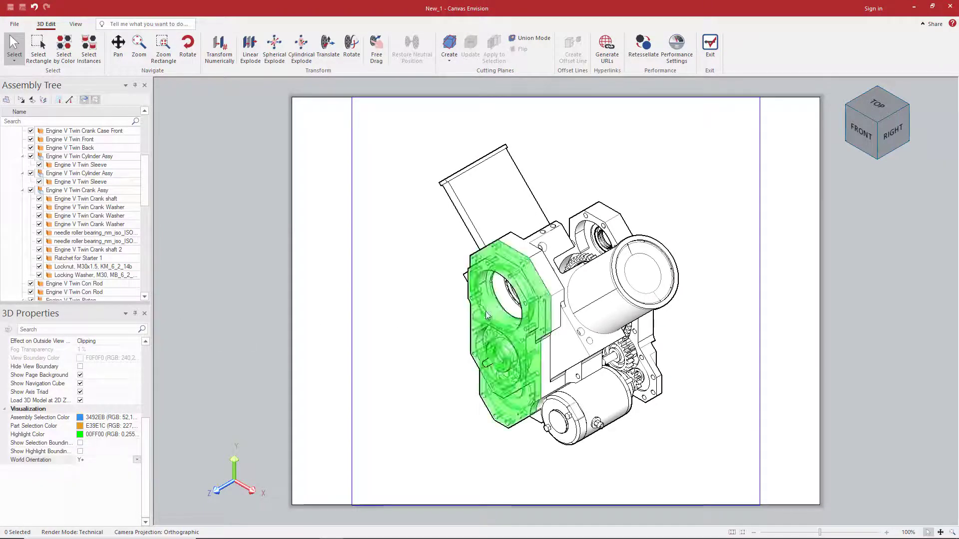
{"action": "middle_click_drag", "start_coordinate": [515, 320], "coordinate": [578, 287]}
{"action": "left_click", "coordinate": [490, 201]}
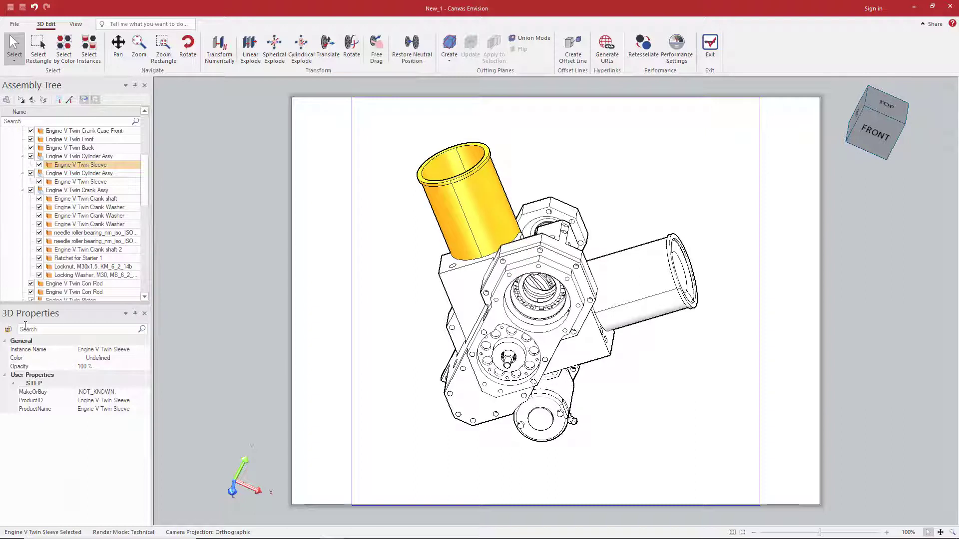
{"action": "left_click", "coordinate": [142, 355]}
{"action": "left_click", "coordinate": [143, 357]}
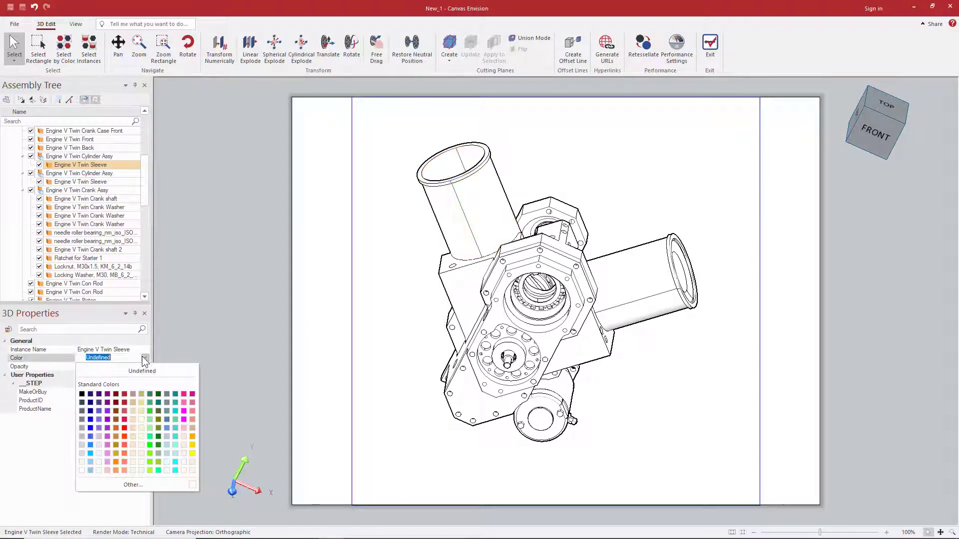
{"action": "left_click", "coordinate": [123, 409]}
{"action": "left_click", "coordinate": [239, 374]}
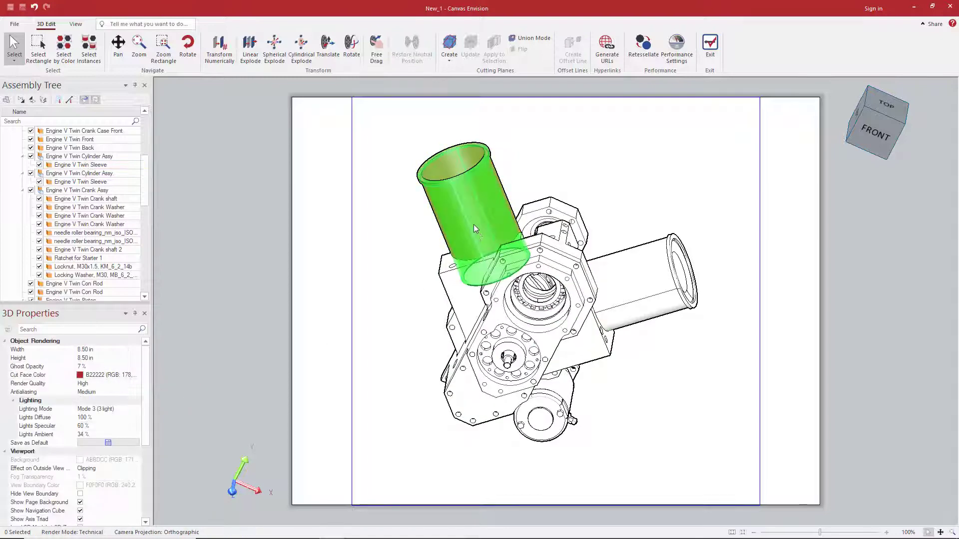
Select the recolored cylinder sleeve again to access its part properties
{"action": "left_click", "coordinate": [484, 201]}
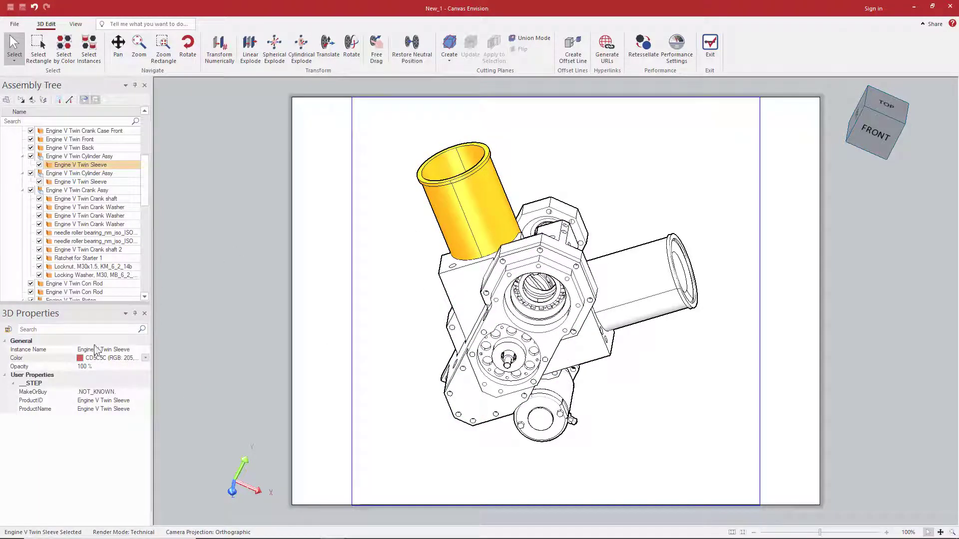